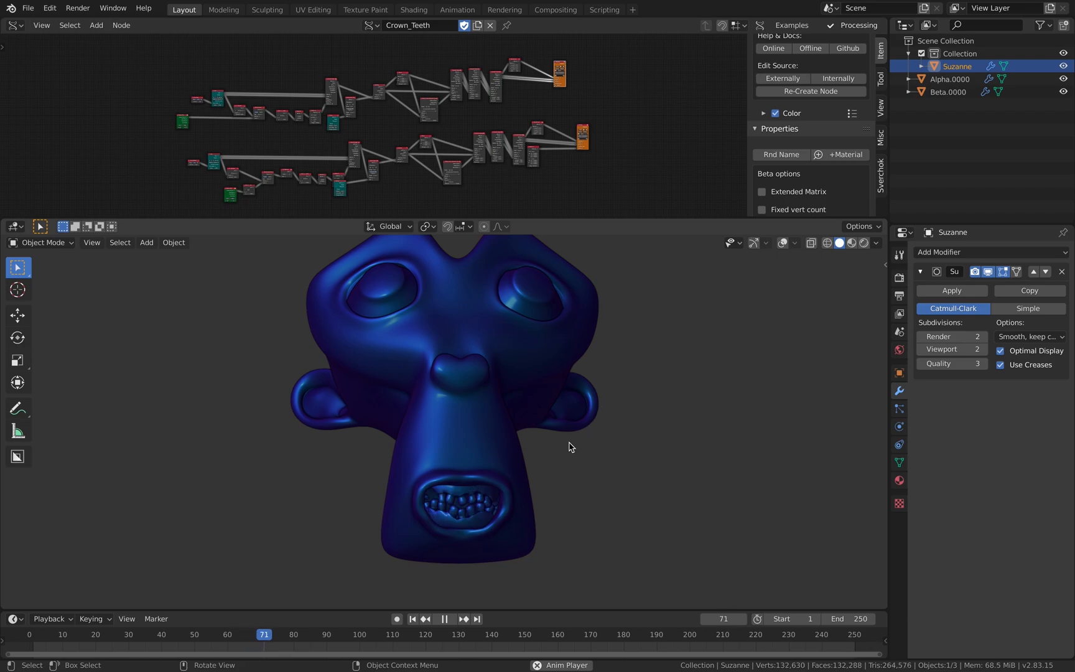
Play the animation and examine the teeth inside Suzanne's mouth up close
scroll(540, 473, up, 6)
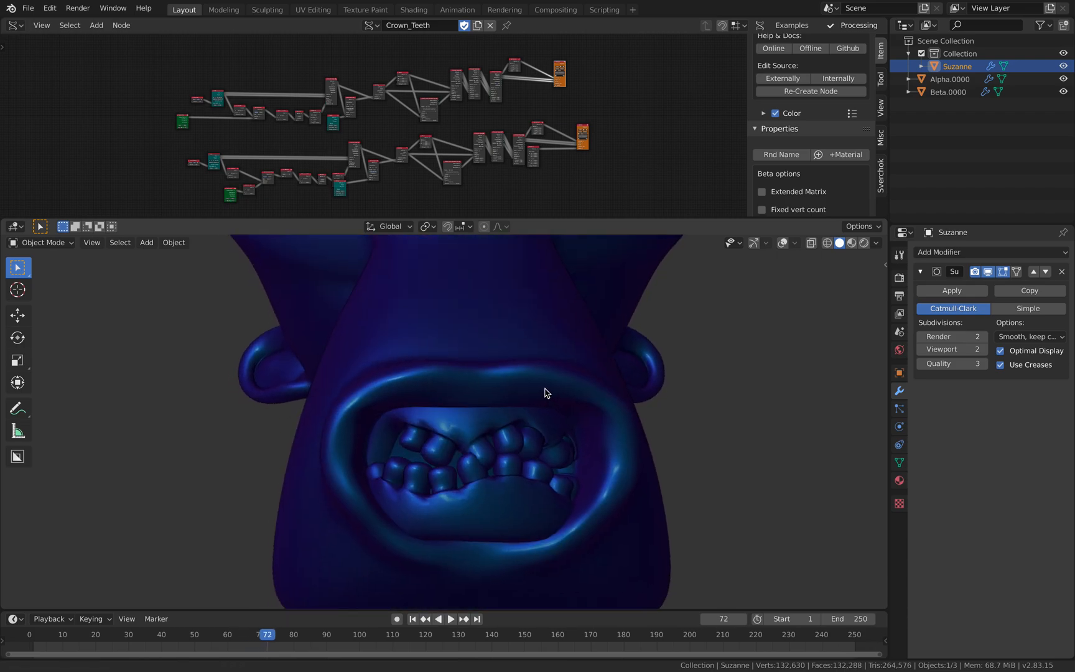
scroll(544, 397, down, 1)
key(space)
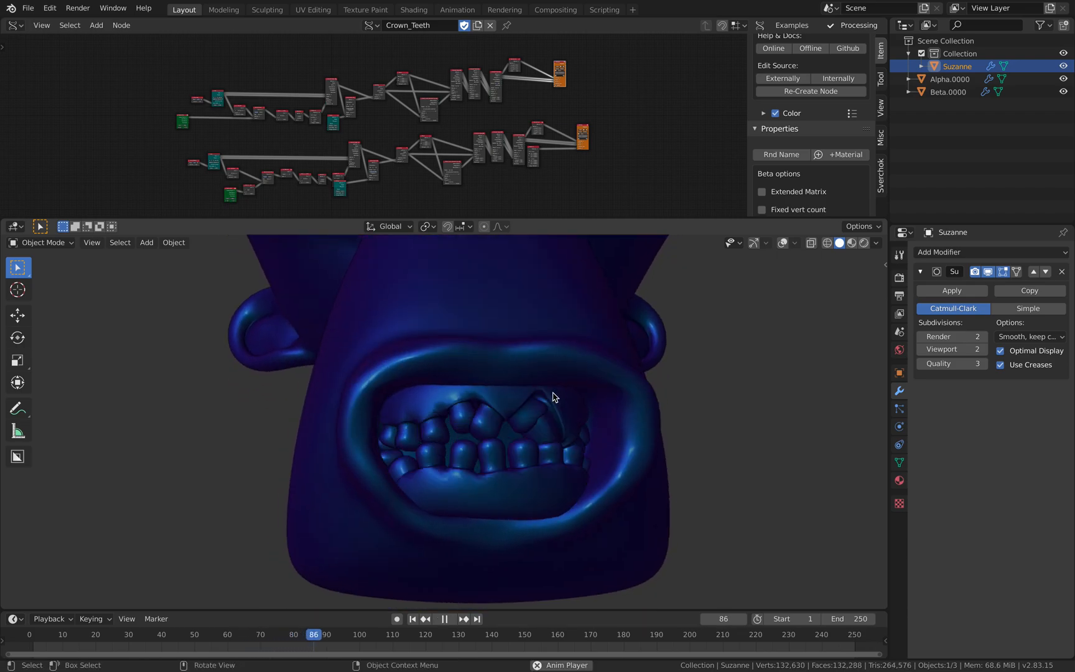
middle_drag(552, 395, 482, 379)
key(space)
Delete the Suzanne head object so only the upper and lower teeth meshes remain
scroll(563, 401, down, 4)
key(Delete)
scroll(498, 408, up, 4)
scroll(501, 416, down, 2)
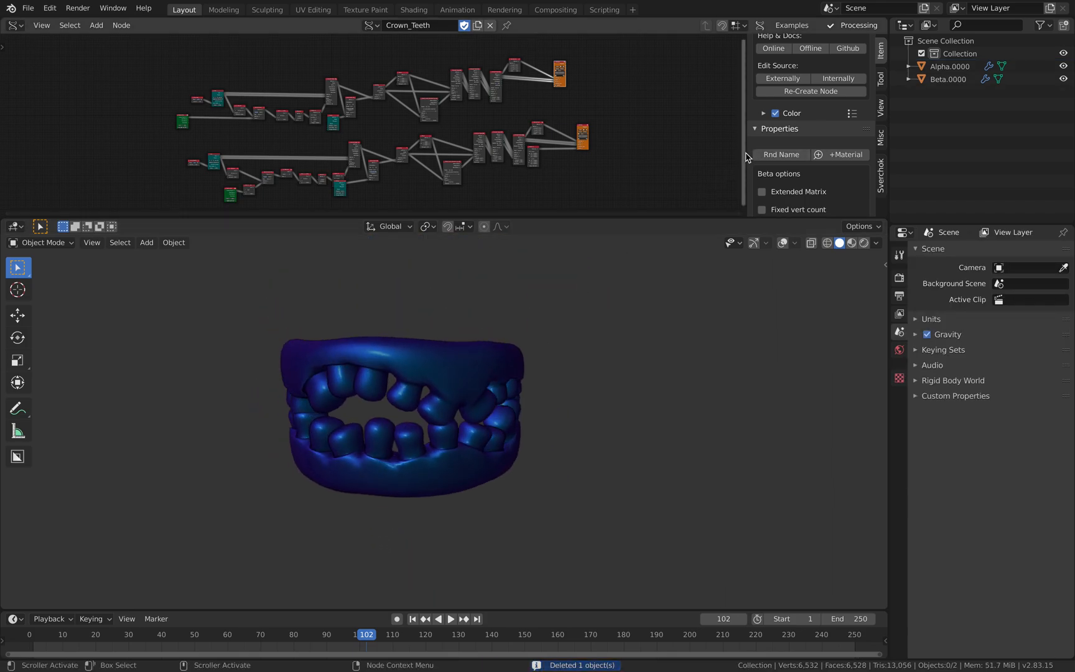
Enlarge the node editor without its sidebar and delete the lower node chain, including its one leftover node
key(n)
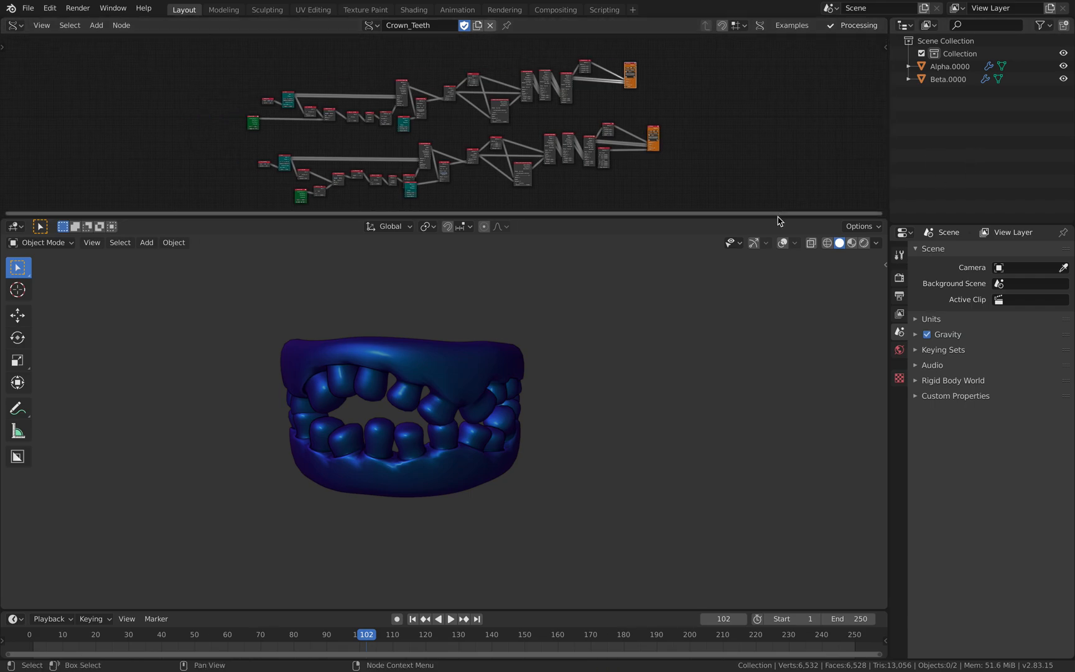
drag(775, 223, 685, 324)
key(b)
drag(190, 201, 777, 305)
key(x)
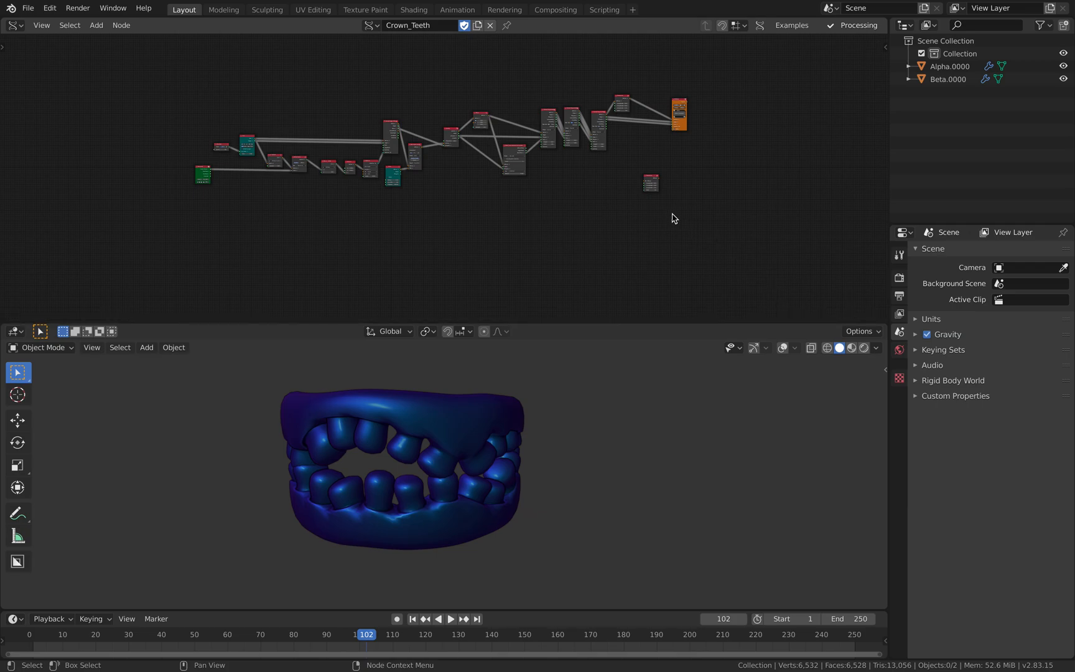
click(651, 182)
key(x)
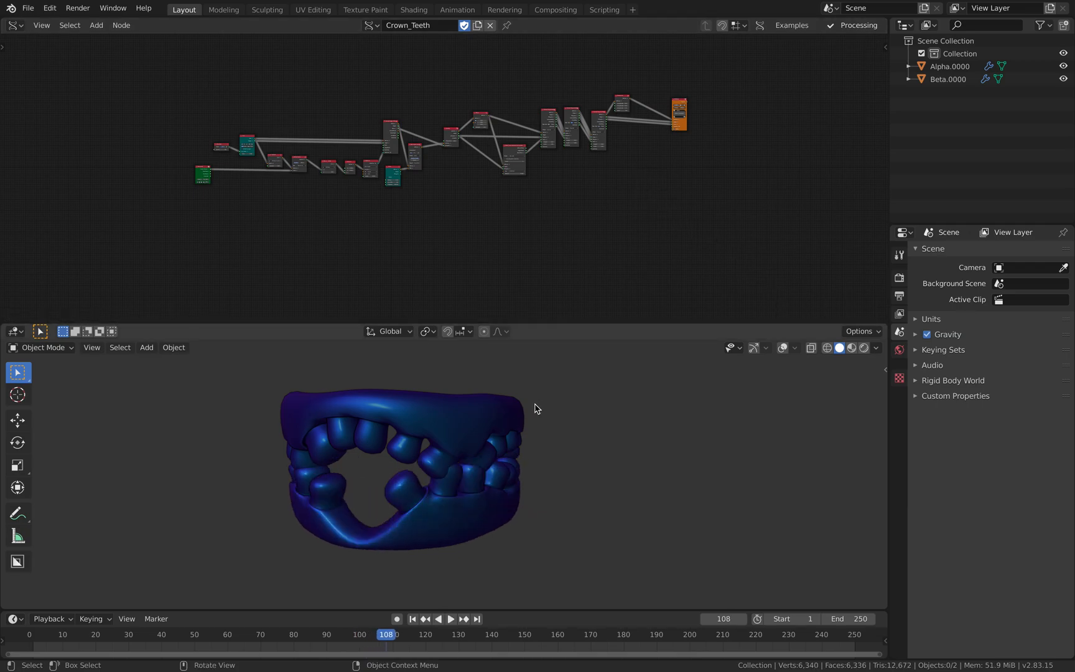
Delete the Beta.0000 teeth mesh from the scene
click(490, 419)
key(Delete)
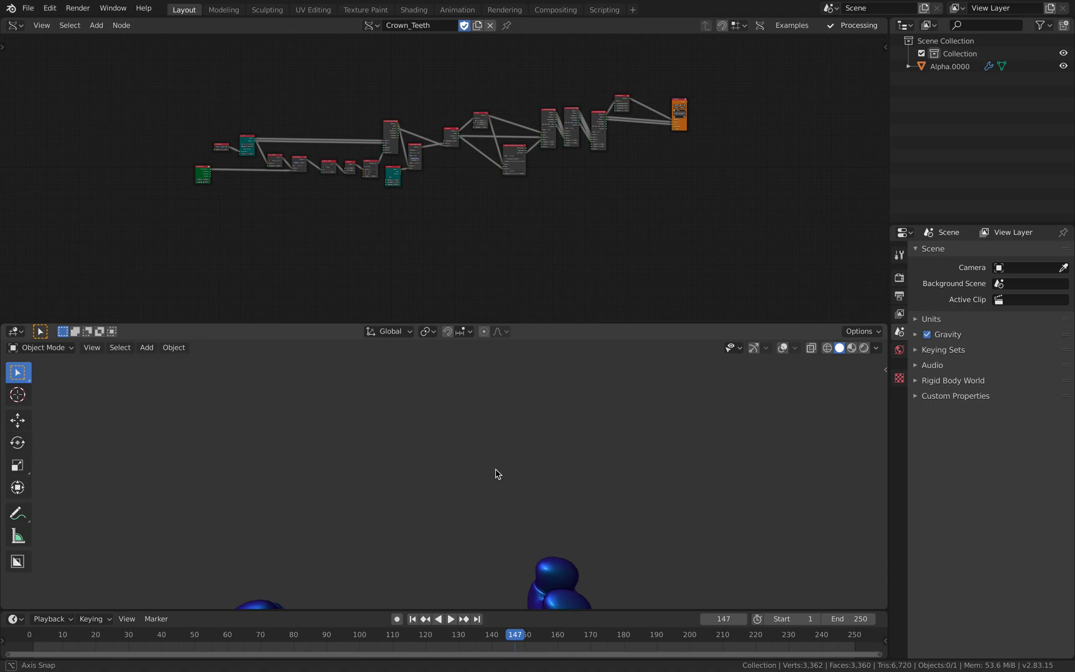
scroll(429, 210, up, 2)
Set the Circle node's Degree to 360 so the teeth bend around a full ring
scroll(480, 263, up, 5)
click(428, 276)
text(183.9)
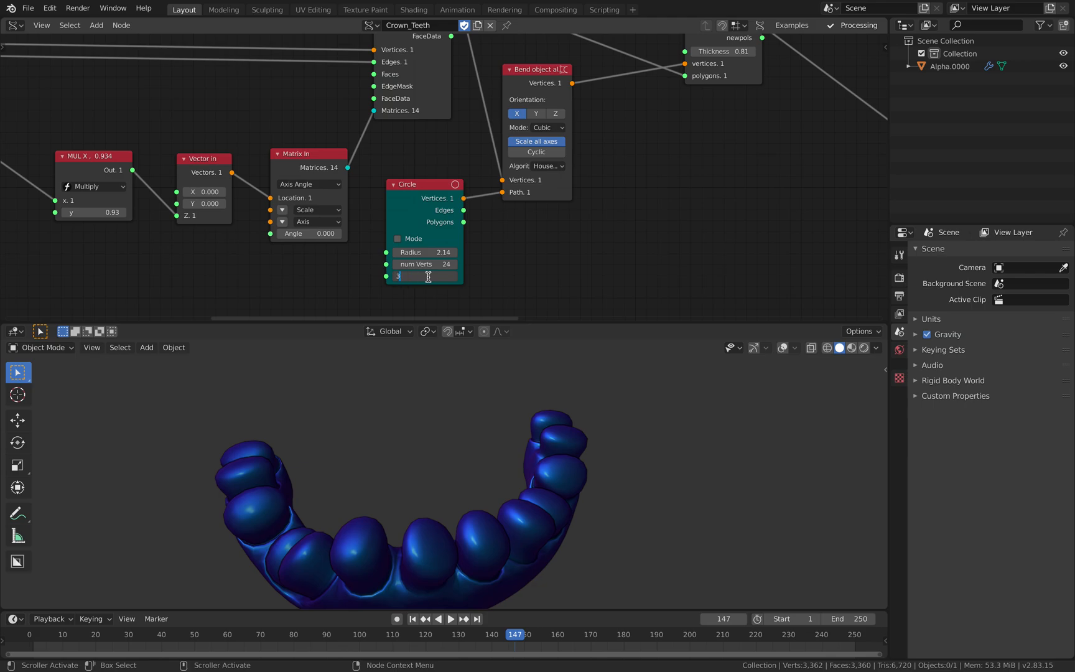
text(60)
key(Return)
Toggle the Cyclic option of the Bend object along path node on and off to compare the ring's closure
middle_drag(579, 222, 508, 244)
click(536, 152)
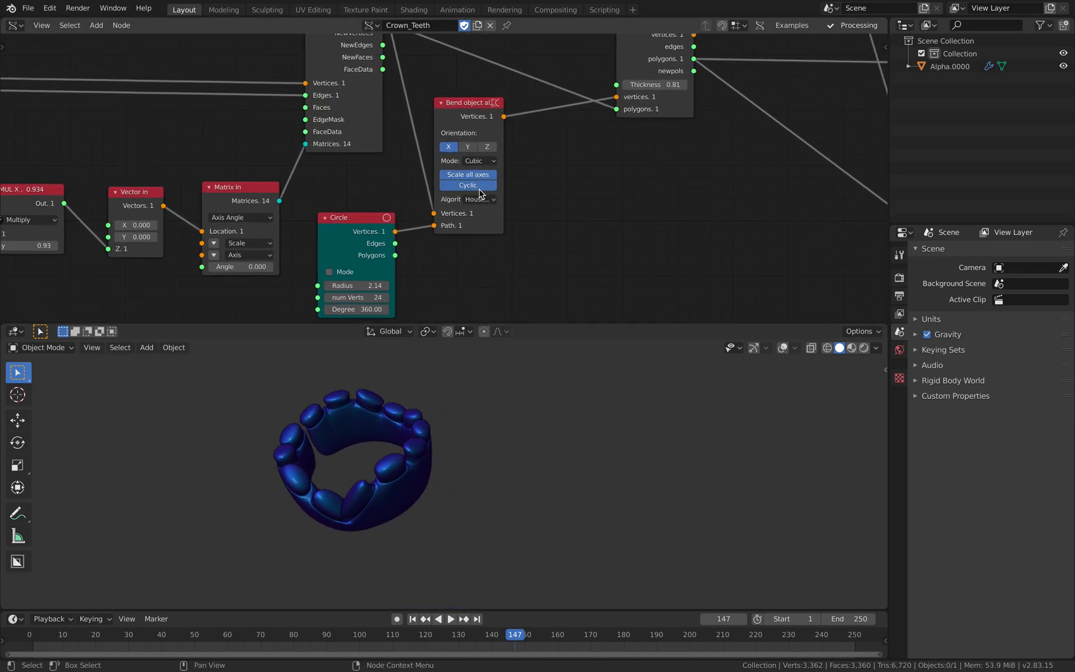
click(480, 191)
middle_drag(576, 163, 566, 211)
click(551, 211)
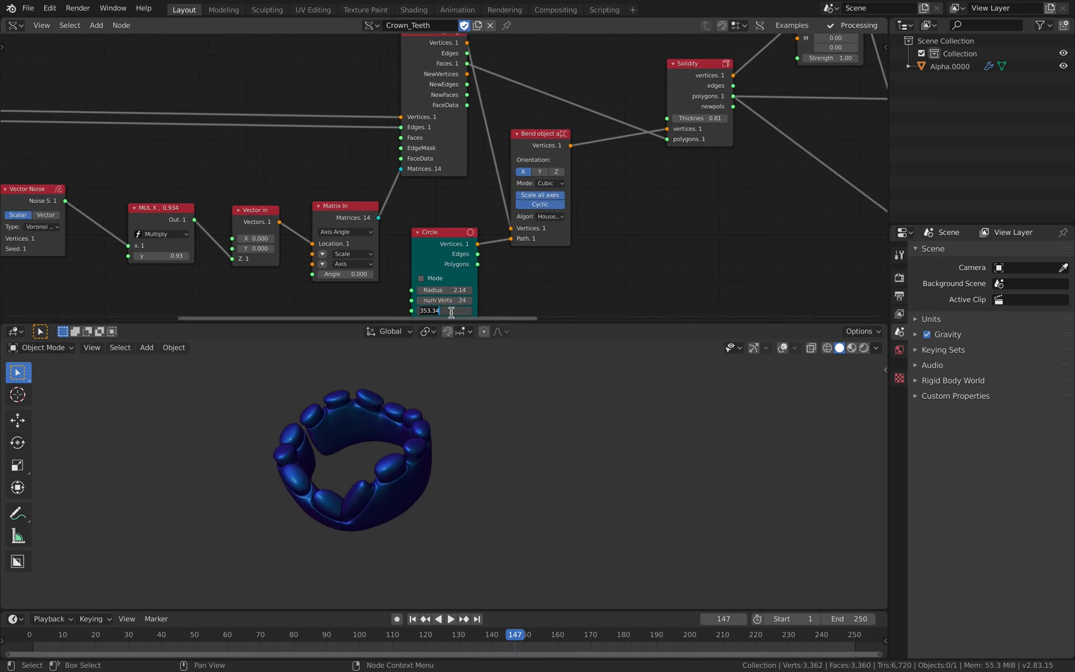
click(539, 204)
Remove the Subdivision Surface modifier from Alpha.0000 to expose its low-poly mesh
middle_drag(320, 222, 401, 216)
scroll(401, 216, down, 5)
middle_drag(597, 214, 199, 215)
middle_drag(691, 174, 342, 239)
middle_drag(491, 203, 478, 215)
click(989, 66)
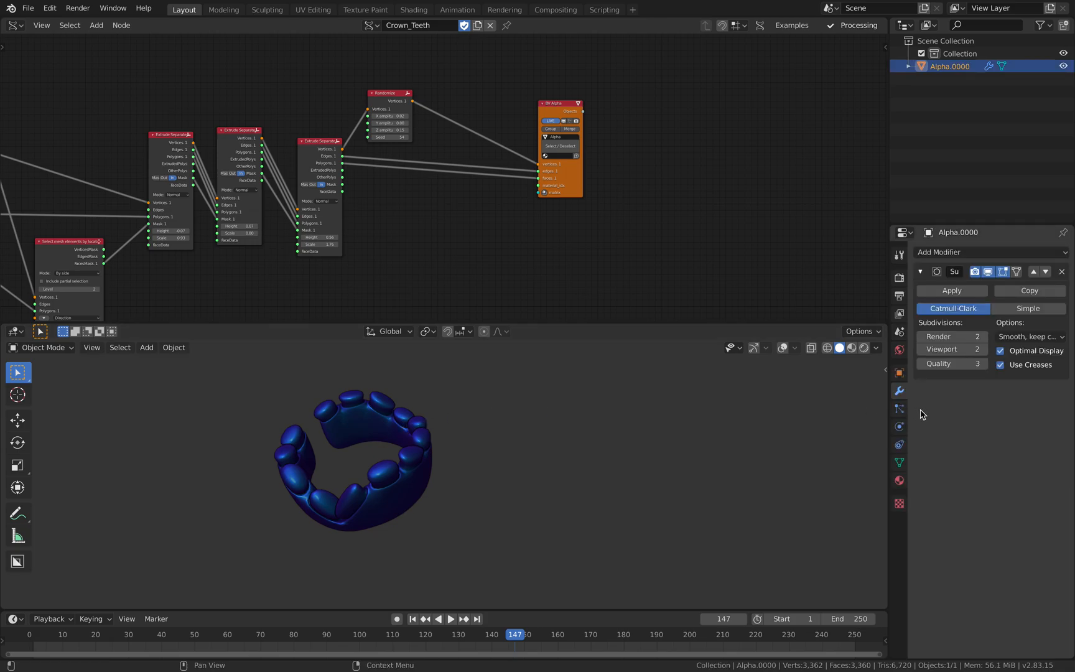
click(1062, 272)
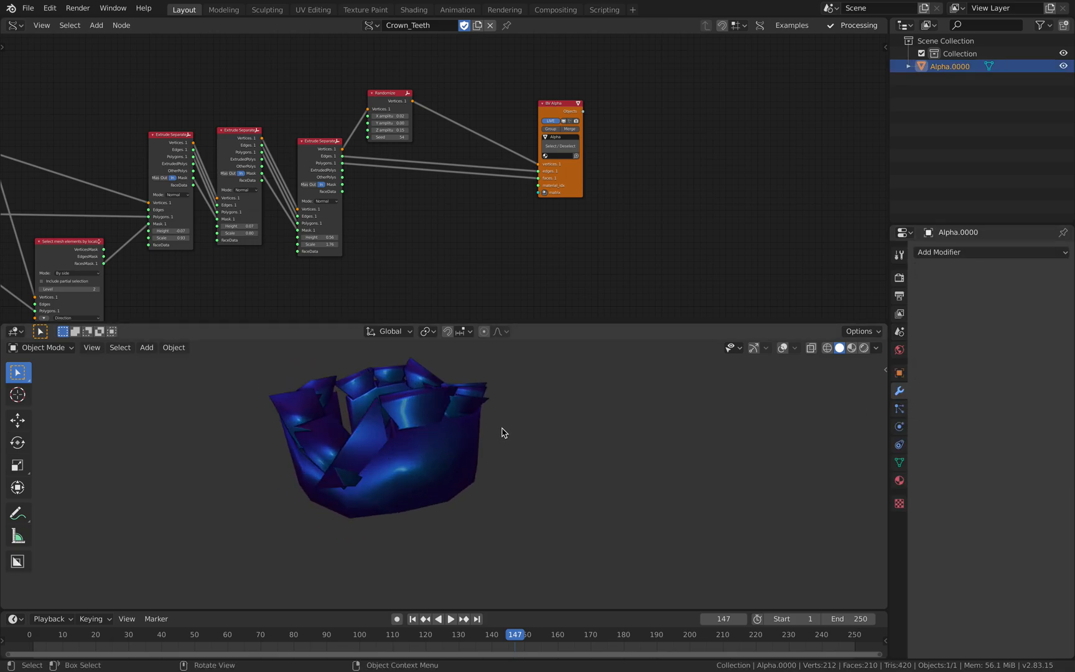
scroll(501, 433, up, 2)
scroll(489, 432, down, 2)
Connect the last Extrude Separate node's vertices directly to the BV Alpha viewer and delete the Randomize node
middle_drag(476, 287, 499, 300)
scroll(420, 126, up, 3)
middle_drag(420, 126, 479, 141)
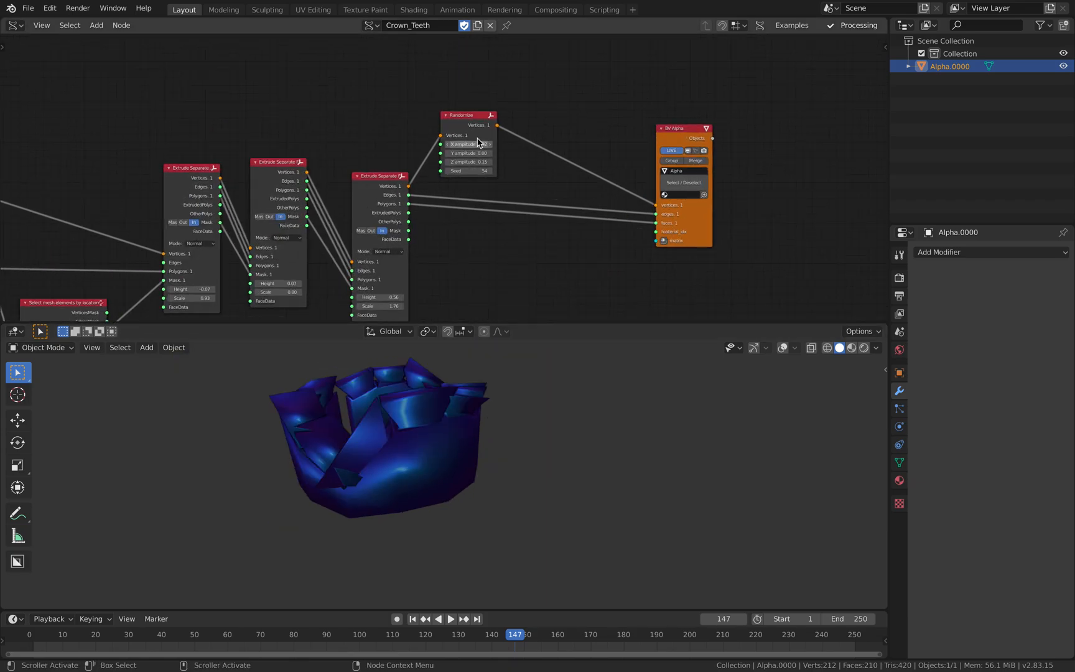
drag(654, 210, 656, 206)
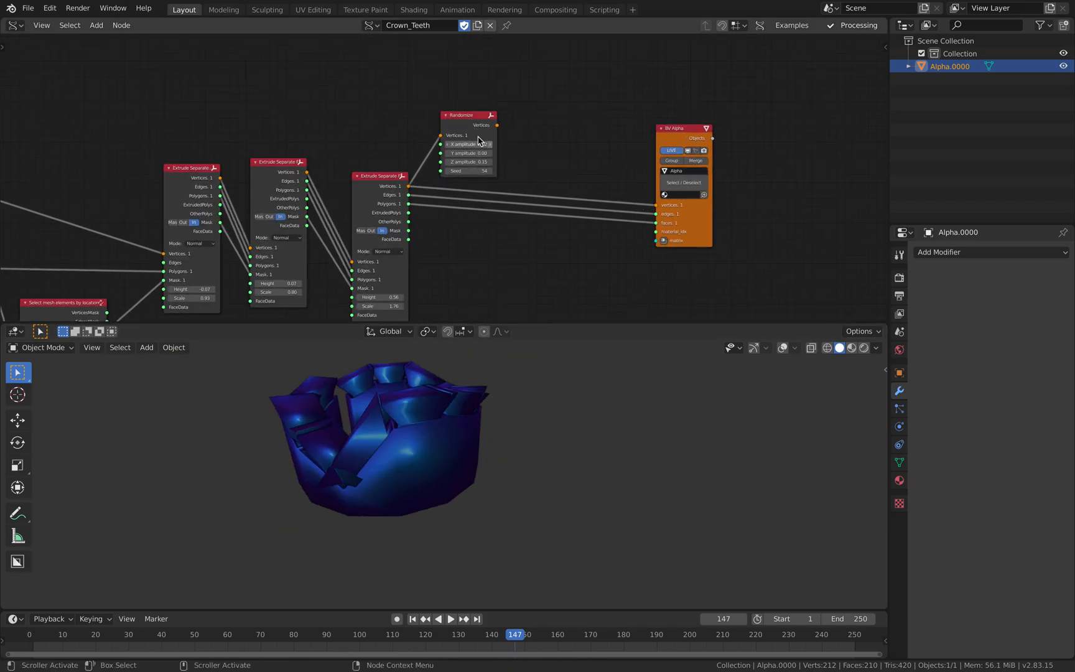
key(x)
drag(681, 136, 613, 130)
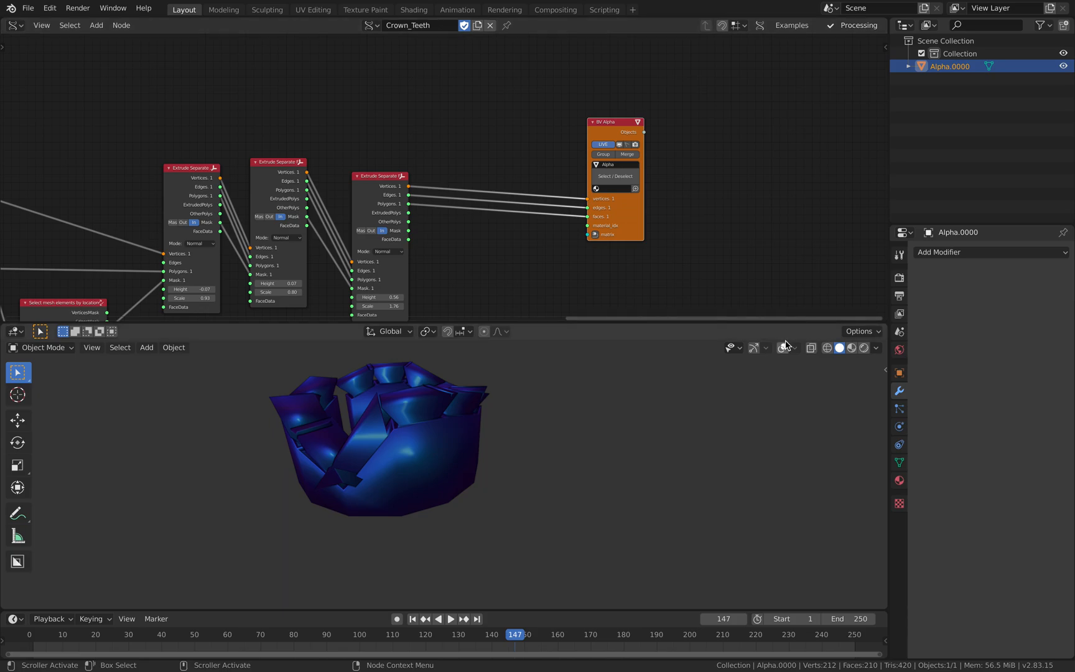
Turn on the 3D viewport's gizmos and overlays
click(754, 350)
middle_drag(525, 432, 571, 456)
scroll(446, 160, down, 1)
Connect the Extrude Edges node's vertices directly to Solidify, bypassing the Bend object along path node to straighten the teeth
middle_drag(445, 160, 847, 37)
middle_drag(365, 175, 719, 133)
scroll(476, 176, up, 3)
drag(414, 181, 408, 221)
middle_drag(461, 145, 434, 171)
drag(463, 152, 480, 170)
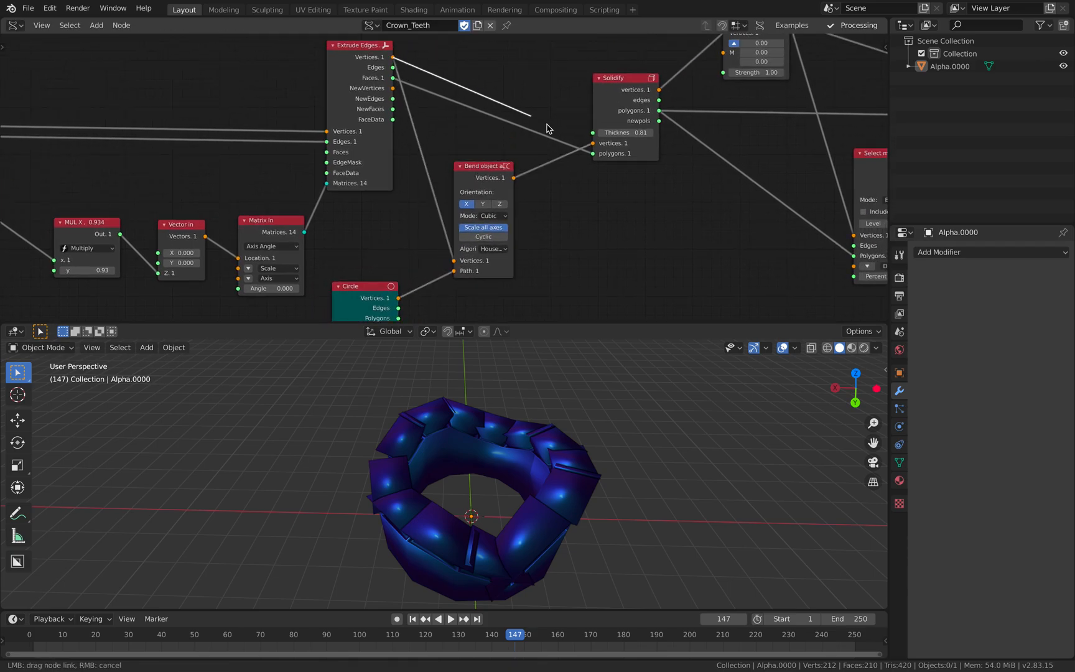
drag(592, 146, 588, 149)
middle_drag(593, 422, 512, 416)
Rearrange the A Number, Line, Frame Info and A * SCALAR nodes at the start of the chain
middle_drag(435, 195, 635, 173)
scroll(361, 193, down, 2)
middle_drag(361, 193, 563, 187)
drag(131, 225, 288, 226)
drag(296, 118, 280, 95)
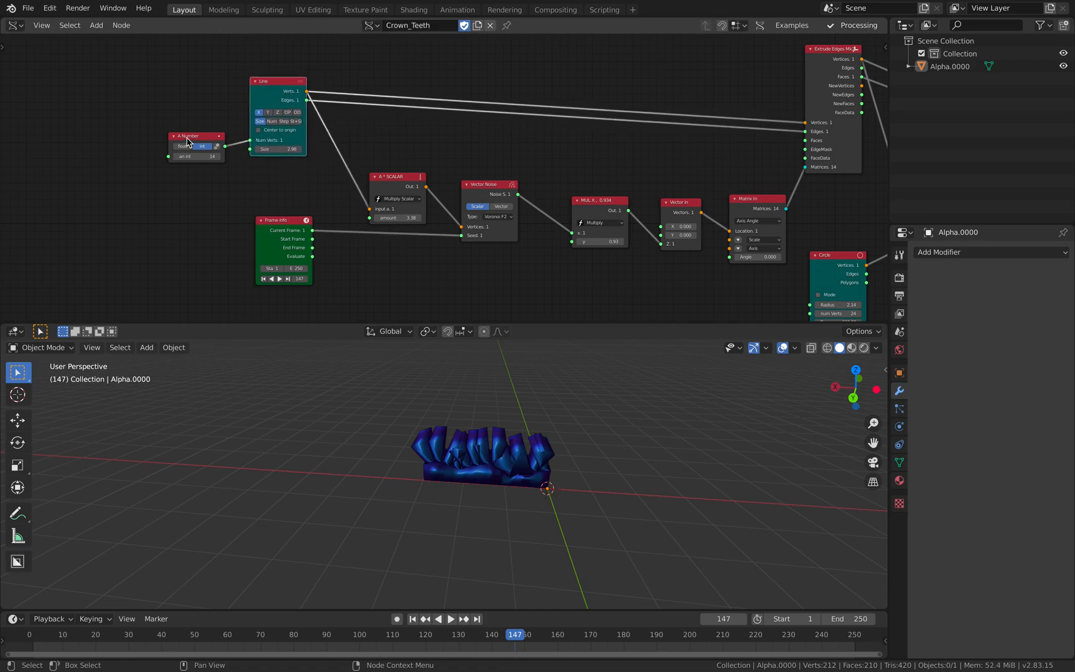
drag(188, 139, 181, 117)
drag(270, 91, 260, 88)
middle_drag(282, 100, 223, 119)
drag(222, 98, 241, 98)
middle_drag(329, 160, 290, 161)
drag(300, 197, 283, 178)
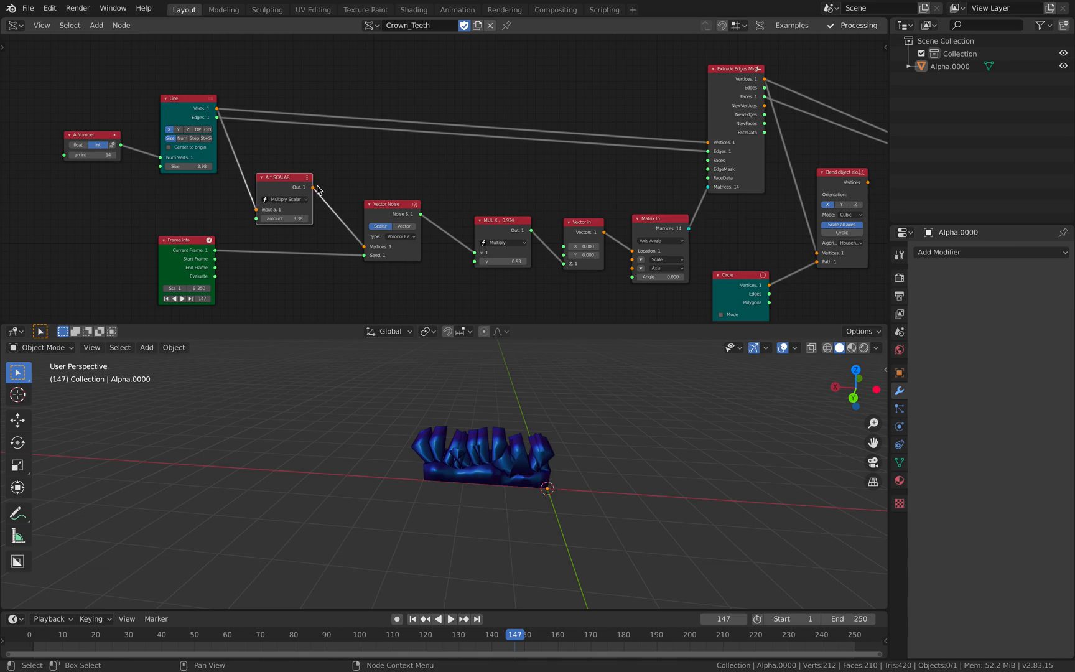
Set the Line node's size to 6.40 and the A Number node's integer to 20
middle_drag(316, 190, 269, 191)
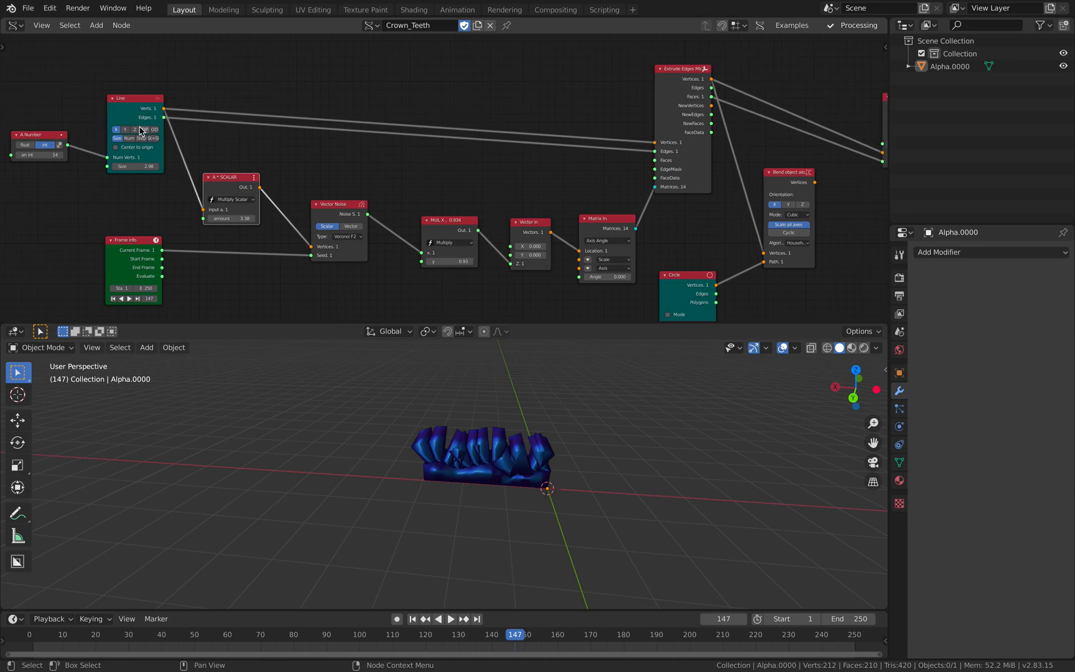
middle_drag(145, 132, 207, 133)
drag(199, 167, 242, 167)
middle_drag(352, 395, 342, 399)
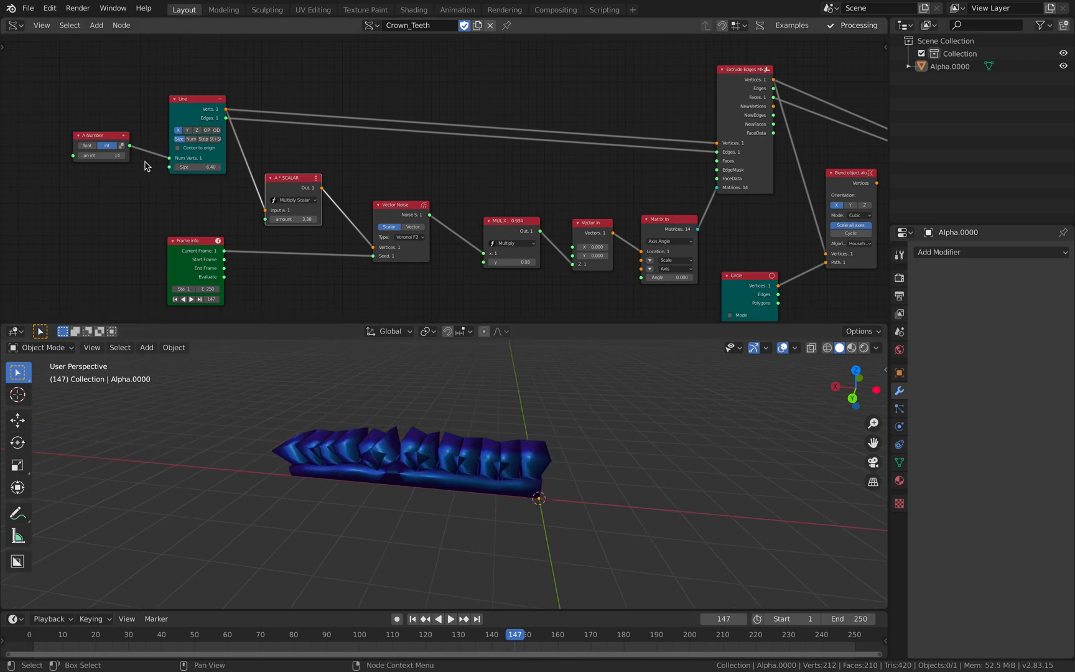
drag(127, 155, 155, 155)
mouse_move(444, 409)
middle_down()
mouse_move(429, 411)
mouse_move(413, 442)
mouse_move(437, 431)
middle_up()
Reposition the Extrude Edges, Vector Noise, A * SCALAR, MUL X, Vector In and Matrix In nodes into a tidier layout
drag(195, 108, 190, 108)
middle_drag(281, 114, 238, 110)
drag(679, 103, 695, 85)
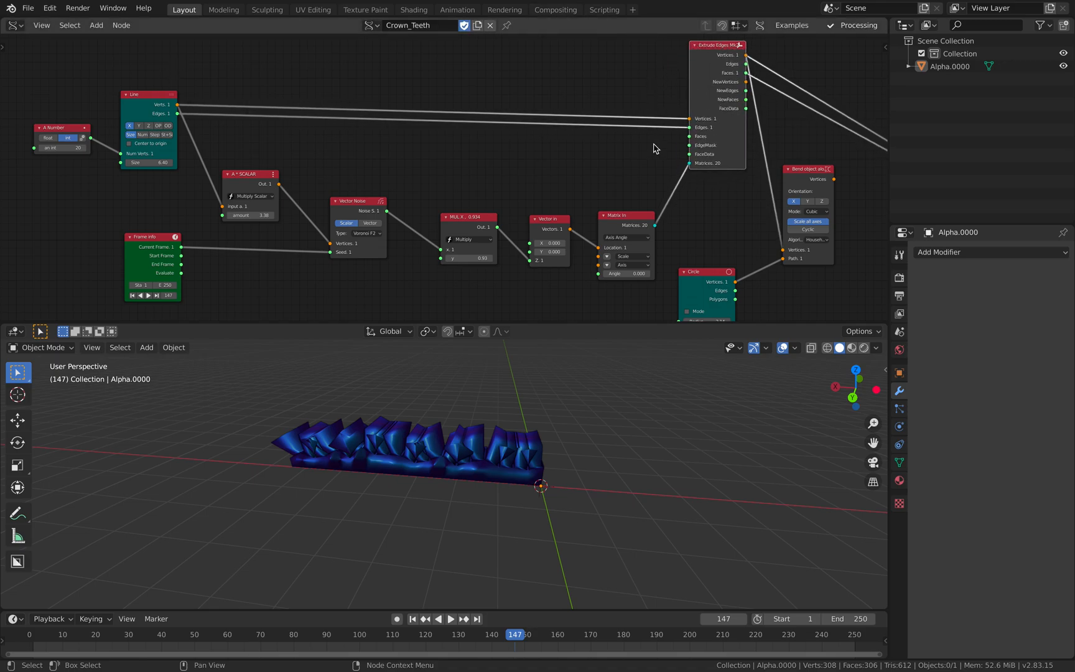
drag(357, 201, 340, 193)
drag(251, 176, 246, 175)
drag(459, 215, 424, 208)
drag(542, 218, 505, 208)
drag(616, 217, 592, 213)
middle_drag(563, 181, 495, 226)
mouse_move(622, 115)
mouse_down()
mouse_move(583, 112)
mouse_move(603, 106)
mouse_up()
middle_drag(617, 123, 634, 117)
drag(562, 264, 551, 238)
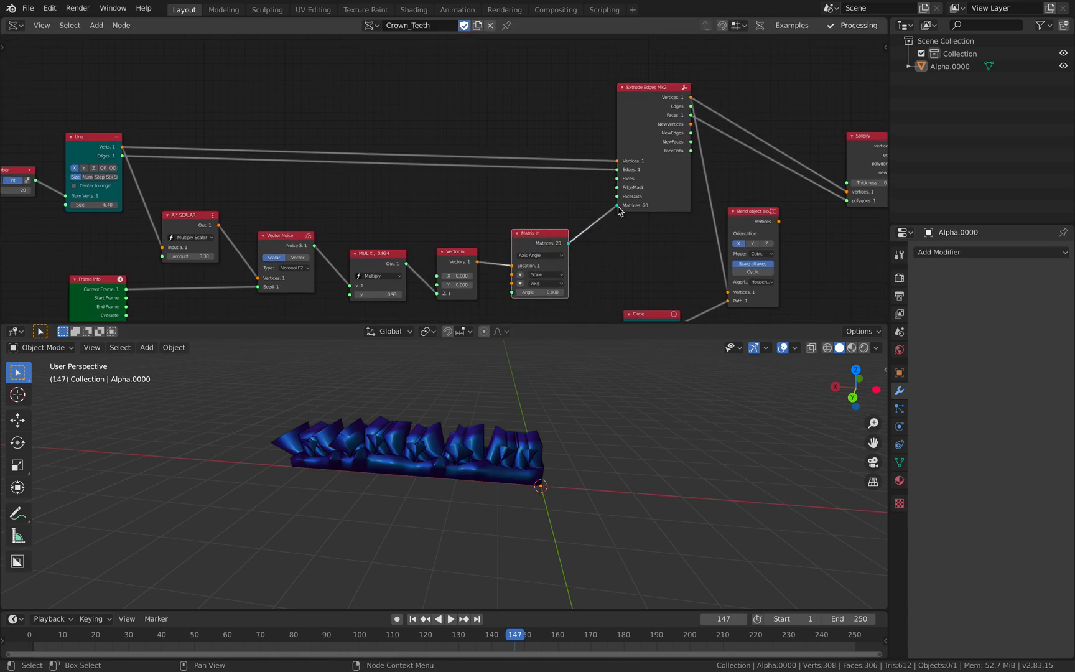
Disconnect the noise-driven matrix from Extrude Edges and feed it a new Matrix In node with Z location 0.480
drag(618, 206, 597, 232)
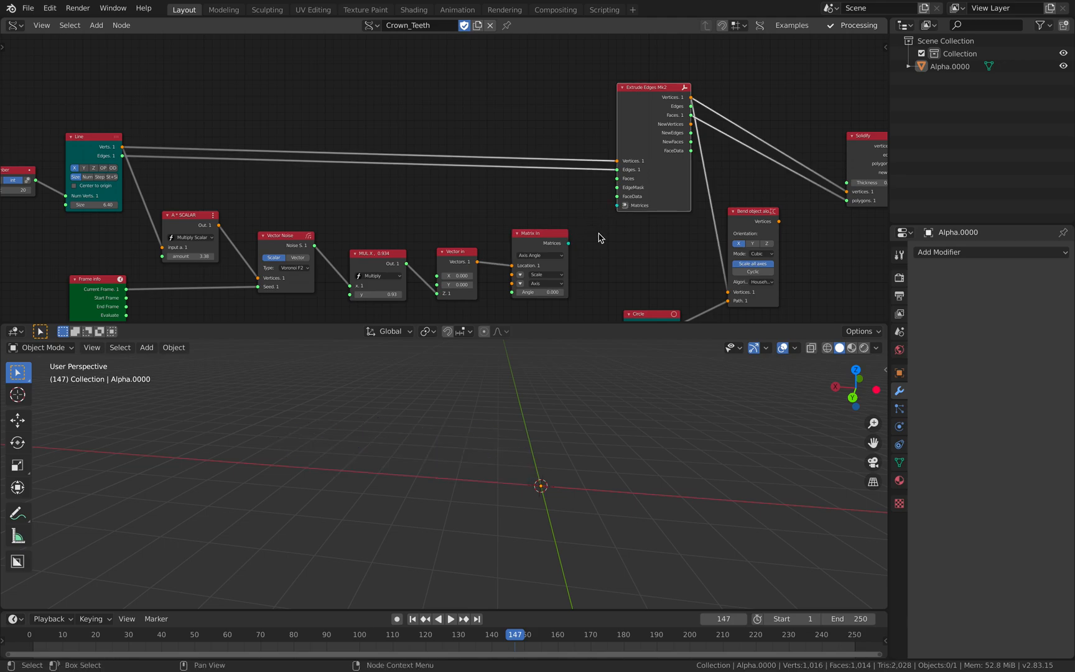
click(626, 206)
drag(499, 161, 485, 227)
mouse_move(496, 454)
middle_down()
mouse_move(572, 431)
mouse_move(513, 446)
mouse_move(507, 436)
middle_up()
middle_drag(618, 94, 567, 145)
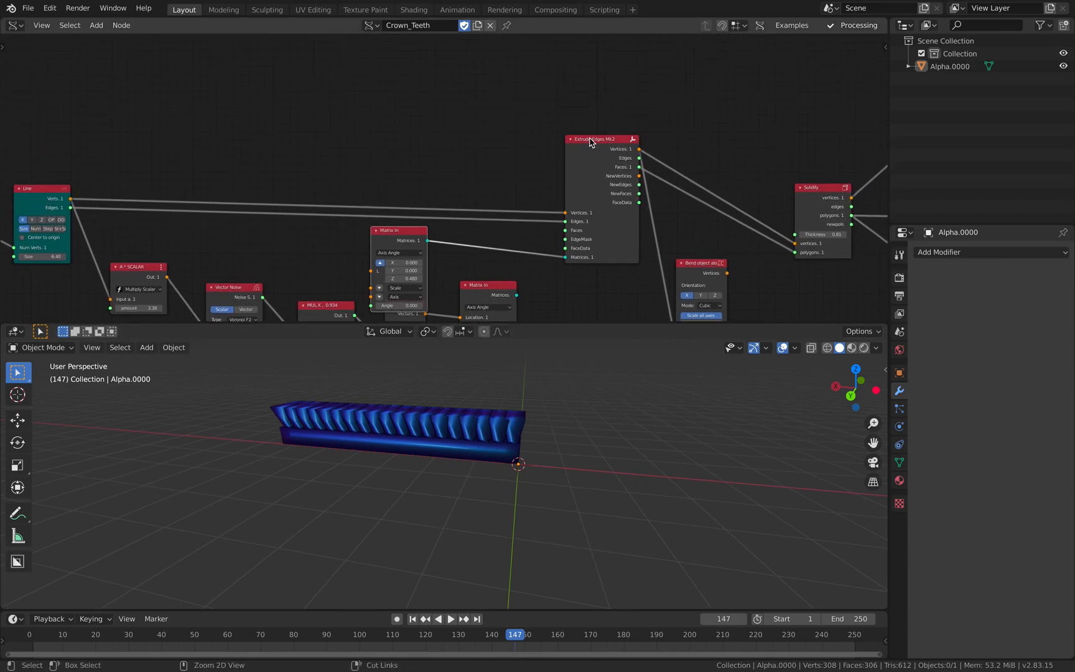
Attach a Temporal Viewer to the Extrude Edges node and offset its preview with a Matrix In node at X 6.720
ctrl+shift+click(590, 142)
click(690, 121)
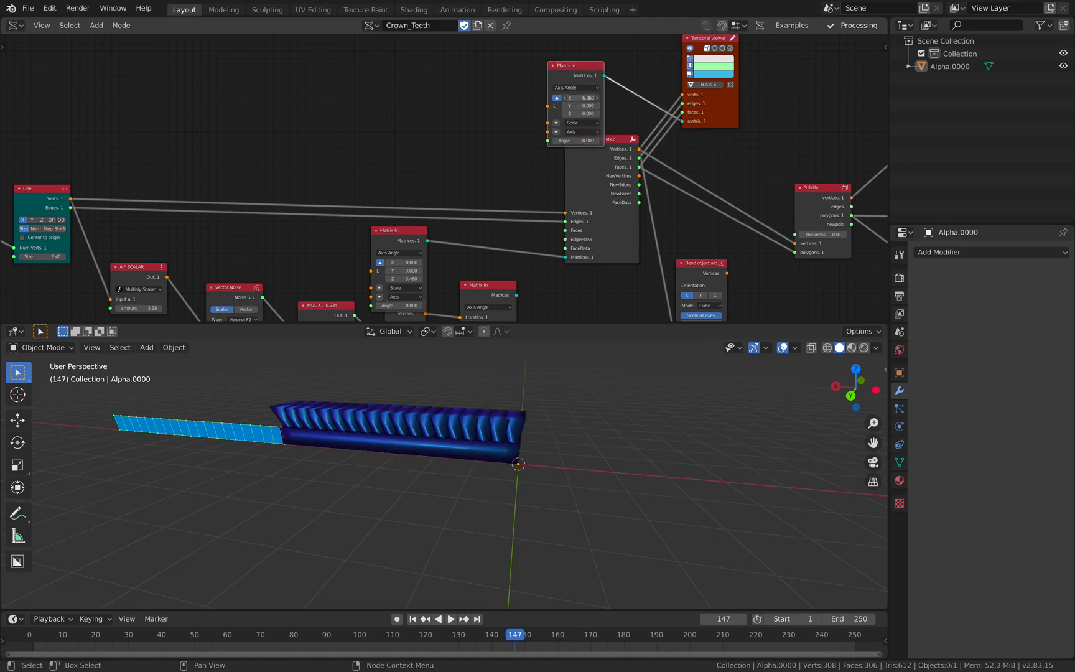
middle_drag(464, 395, 440, 466)
scroll(511, 411, up, 4)
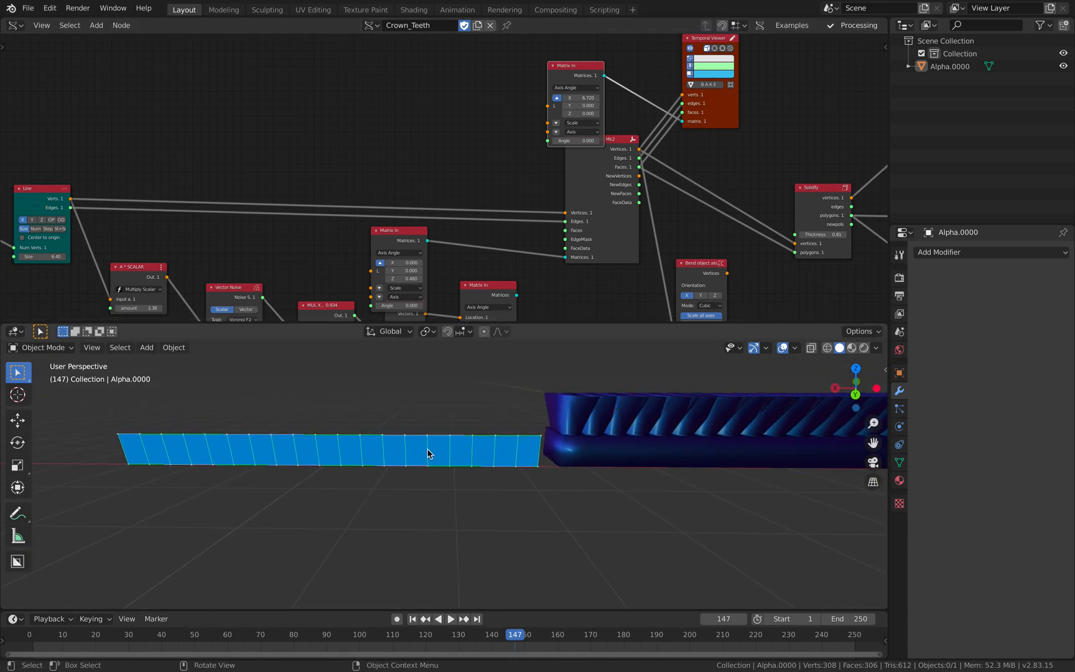
scroll(415, 165, down, 1)
middle_drag(513, 223, 484, 237)
scroll(498, 199, down, 1)
drag(526, 69, 538, 56)
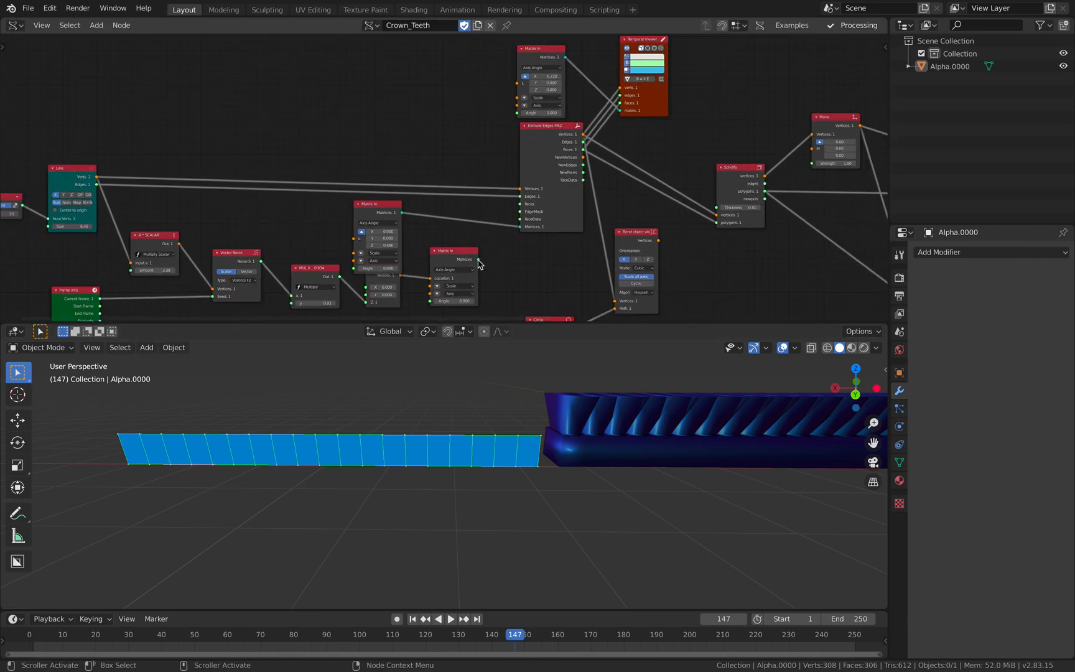
Reconnect the noise-driven Matrix In node to the Extrude Edges matrices and delete the temporary Matrix In node
drag(521, 232, 520, 227)
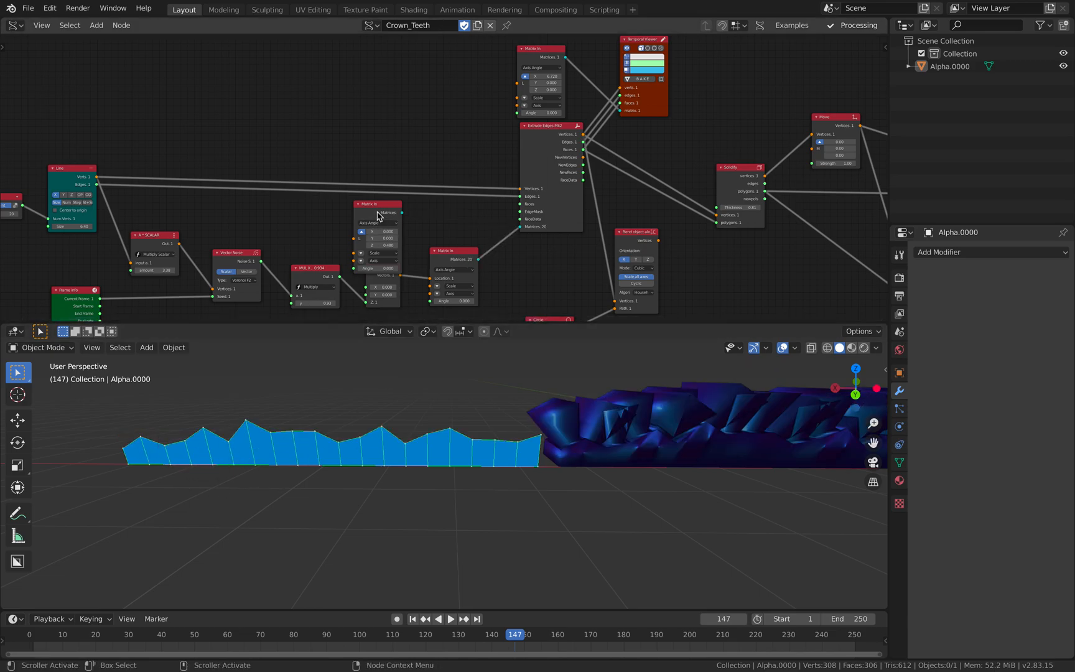
key(x)
middle_drag(493, 442, 472, 449)
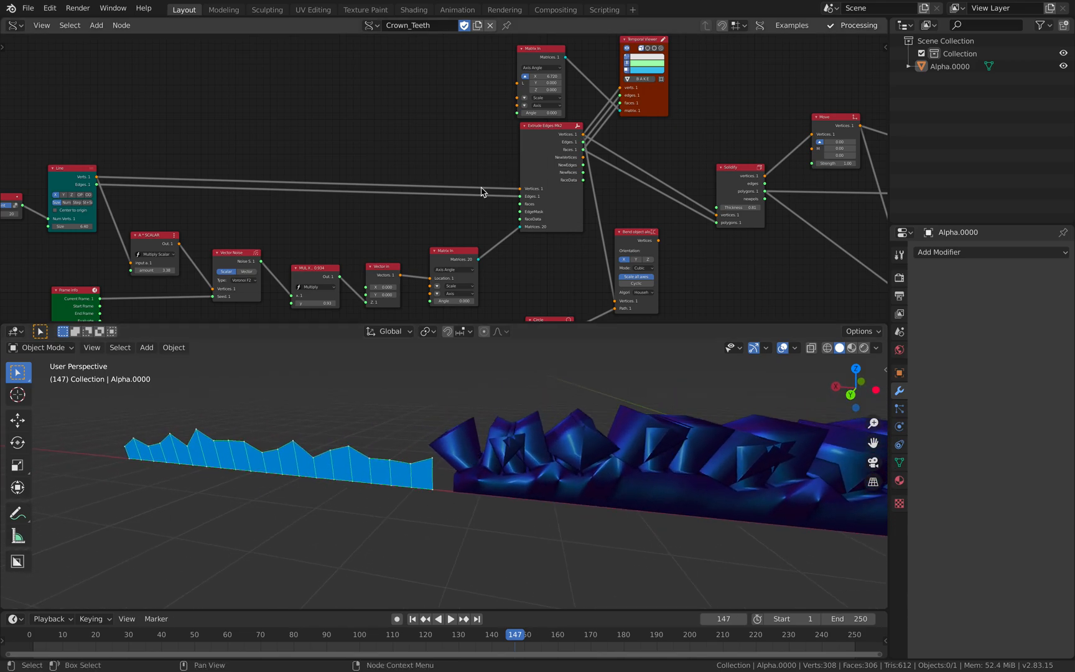
Shift the bend node out of the way and switch the Temporal Viewer to preview the Solidify node
middle_drag(481, 191, 351, 176)
drag(522, 225, 526, 209)
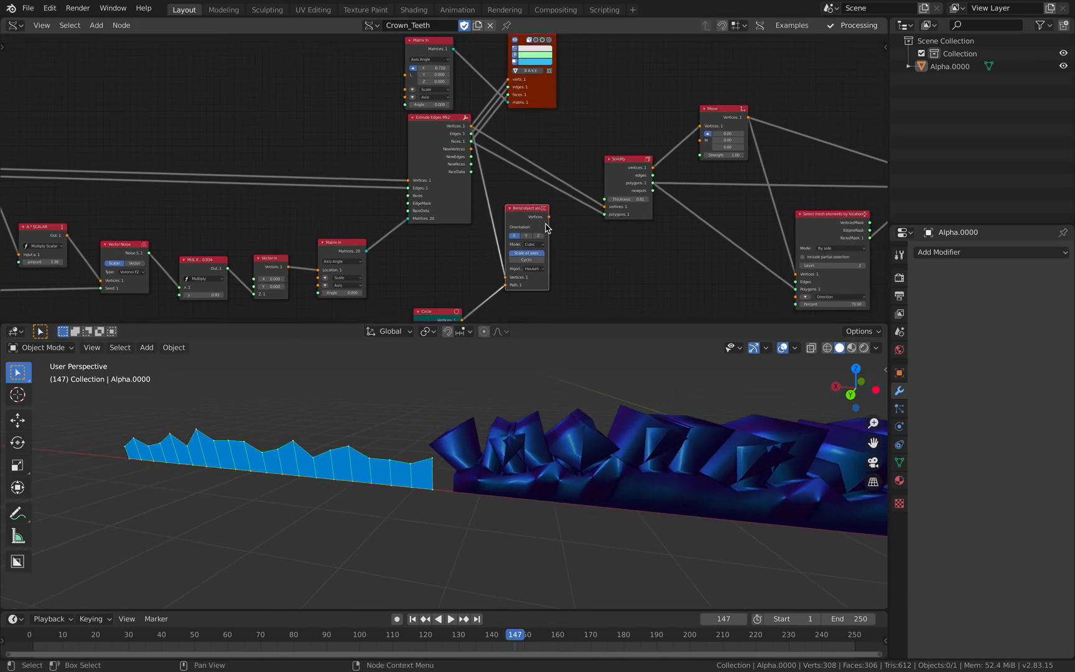
middle_drag(561, 225, 442, 202)
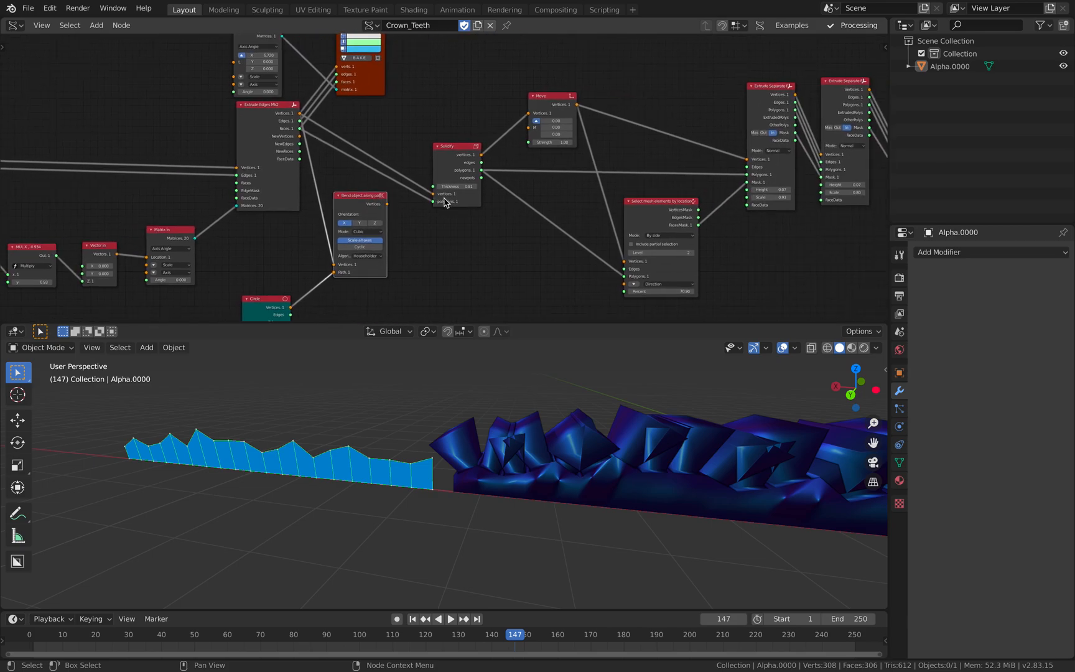
ctrl+shift+click(457, 148)
Connect the offset Matrix In node to the Temporal Viewer's matrix input and set the Solidify thickness to 0.57
middle_drag(466, 109, 464, 111)
drag(513, 96, 511, 44)
drag(259, 75, 422, 118)
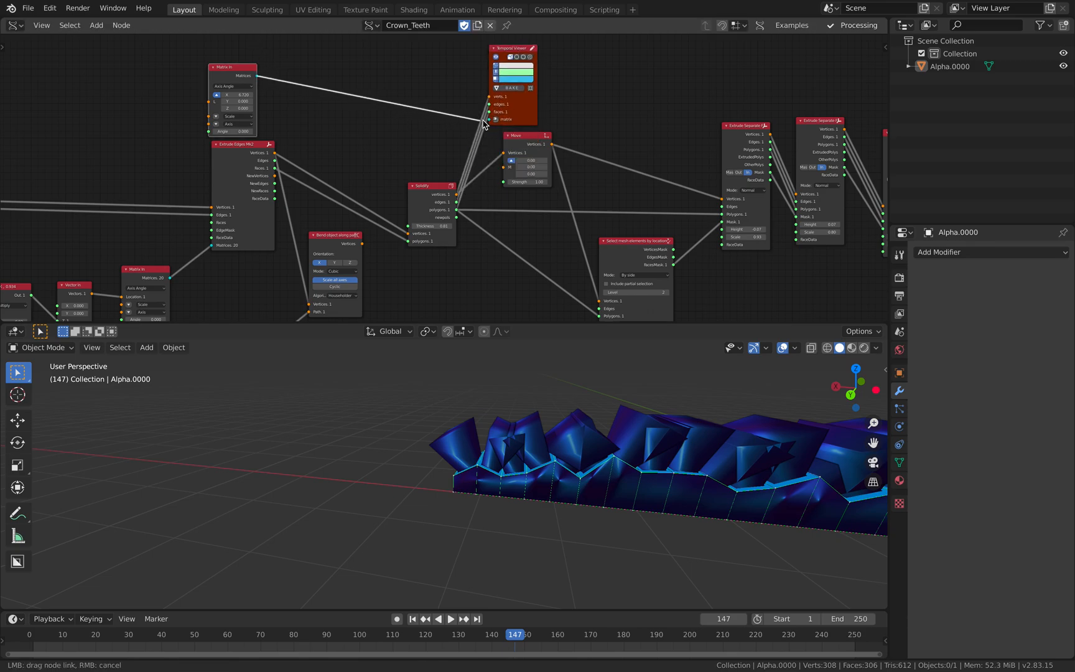
drag(490, 124, 491, 121)
mouse_move(432, 226)
mouse_down()
mouse_move(400, 226)
mouse_move(434, 226)
mouse_up()
shift+middle_drag(436, 415, 366, 418)
Space out the Select mesh elements by location node and the three Extrude Separate Faces nodes
middle_drag(612, 210, 420, 208)
scroll(436, 231, up, 1)
drag(436, 238, 432, 230)
middle_drag(530, 166, 384, 185)
drag(411, 135, 404, 131)
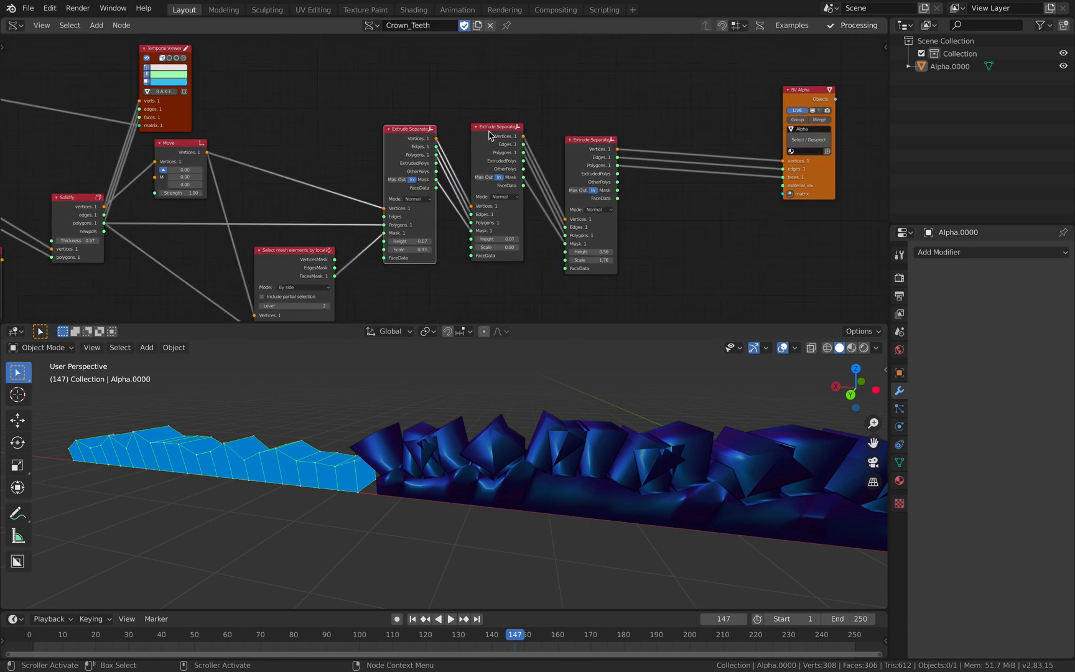
drag(489, 131, 493, 124)
drag(586, 143, 621, 143)
drag(507, 125, 524, 126)
drag(418, 132, 463, 142)
middle_drag(418, 185, 451, 122)
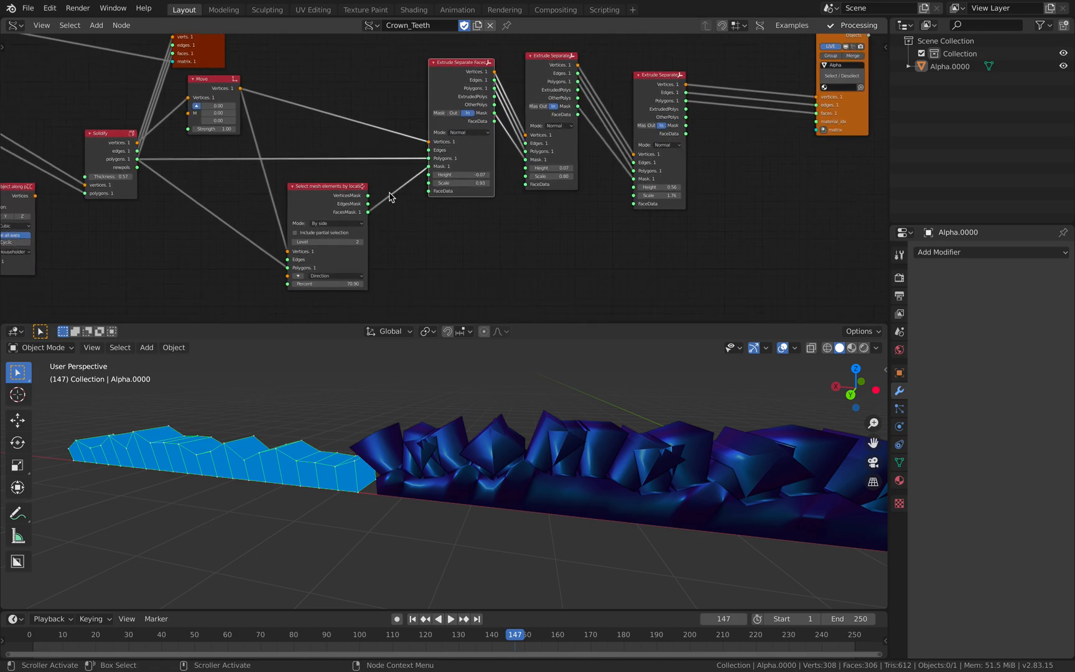
middle_drag(276, 413, 269, 465)
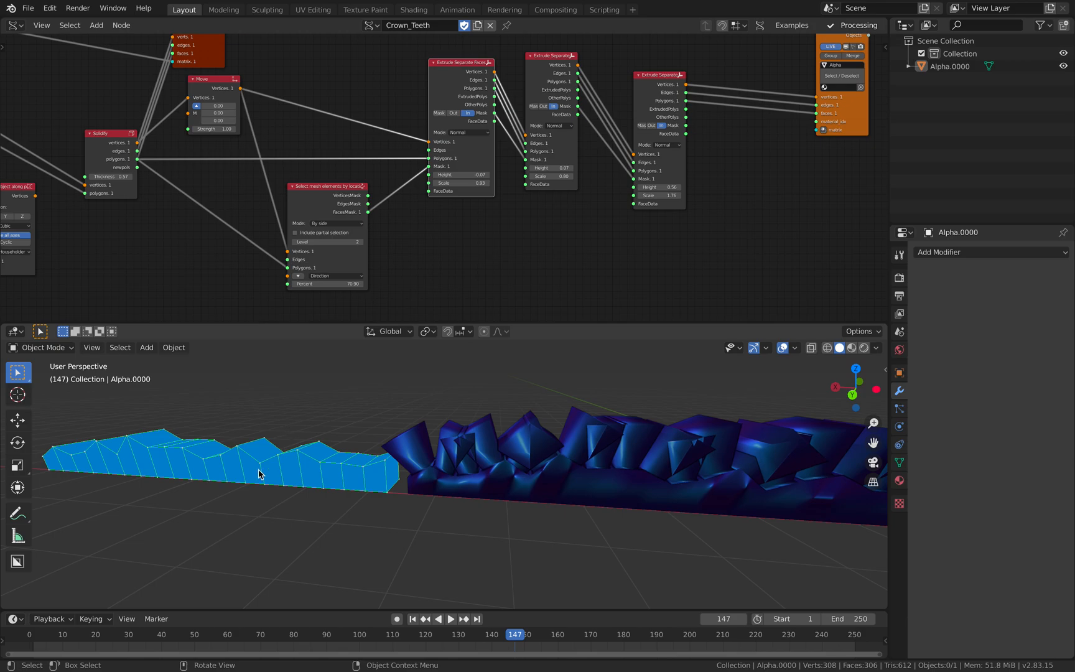
Switch the Temporal Viewer to preview the last Extrude Separate Faces node
shift+middle_drag(205, 450, 166, 425)
shift+middle_drag(417, 427, 417, 487)
scroll(417, 288, up, 2)
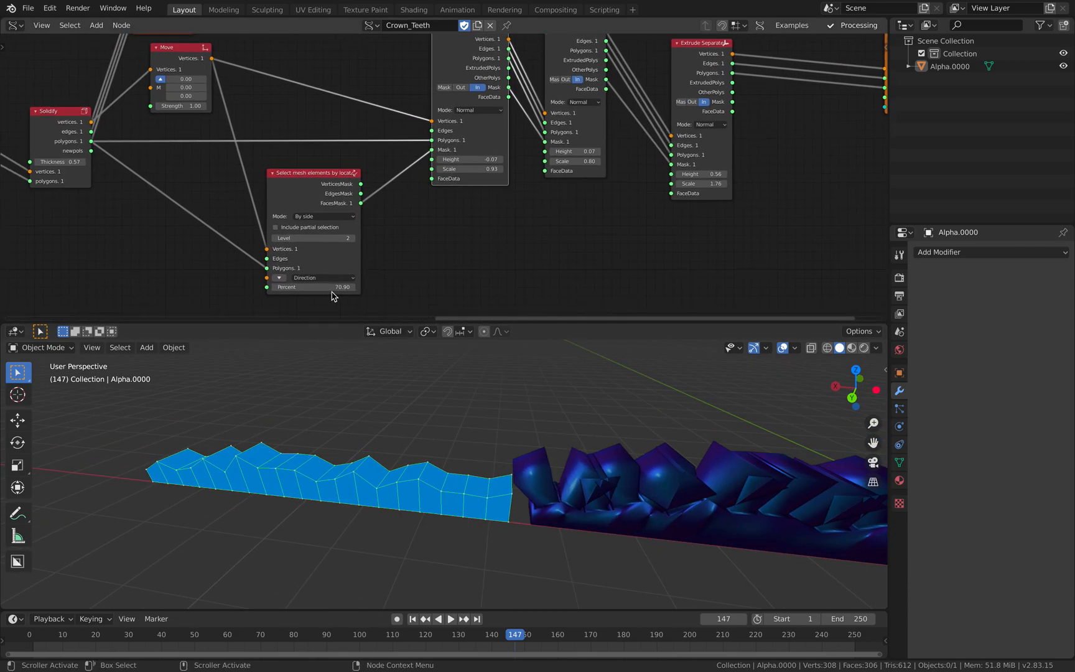
scroll(429, 250, down, 3)
middle_drag(470, 233, 485, 207)
scroll(367, 262, up, 1)
scroll(479, 207, up, 3)
scroll(431, 243, down, 3)
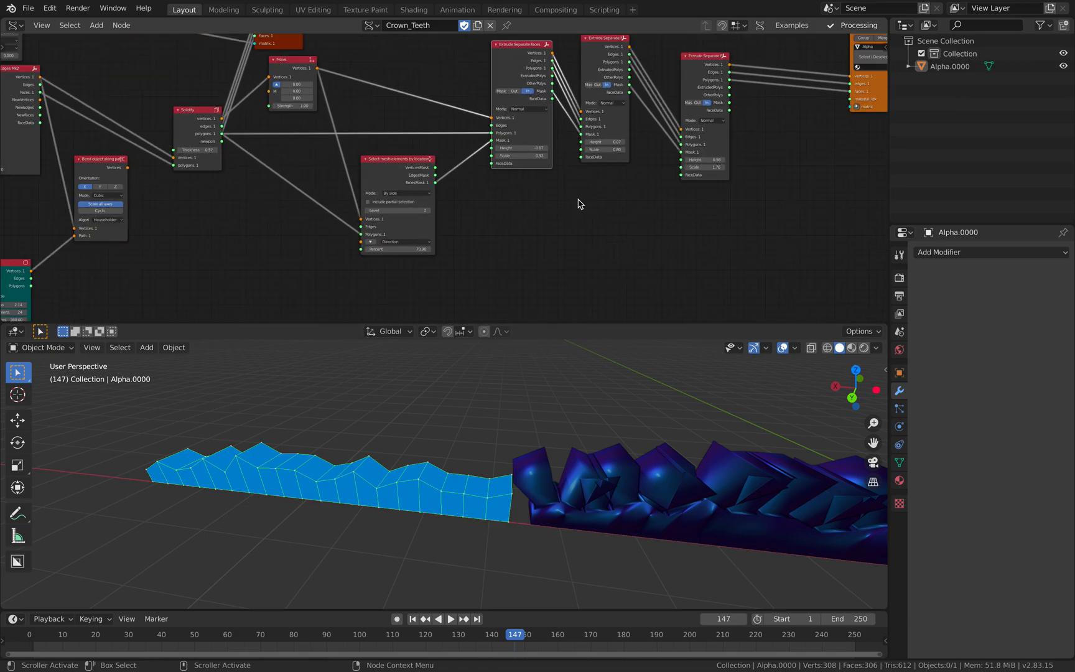
middle_drag(600, 202, 421, 243)
scroll(421, 242, down, 3)
click(505, 137)
key(v)
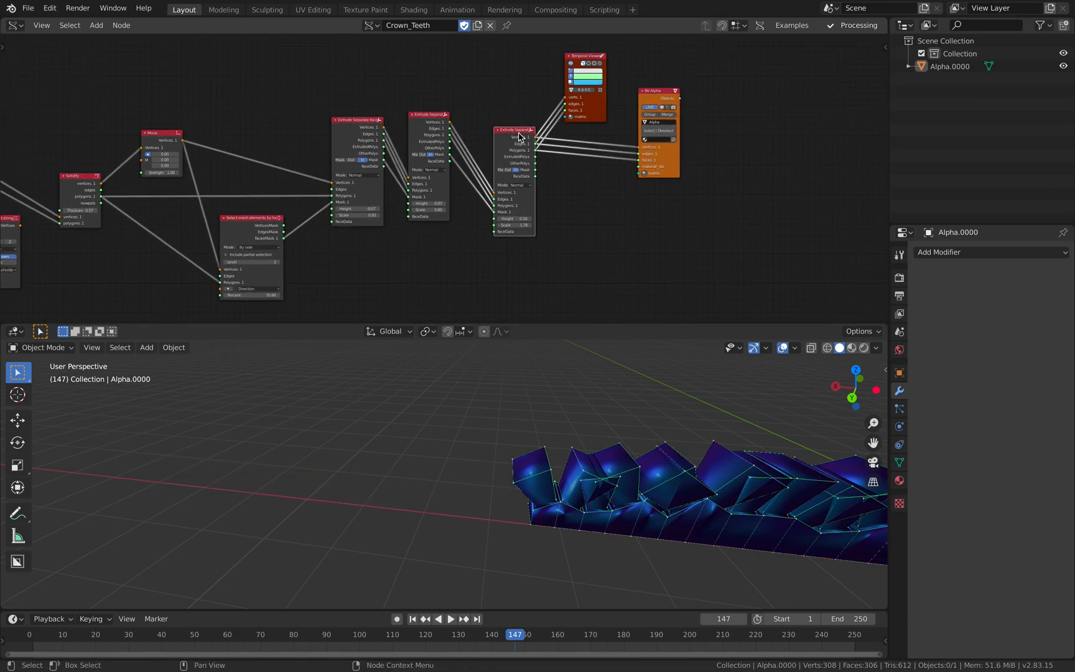
Offset the extruded preview with the Matrix In node beside the Temporal Viewer and bake it to a mesh object
drag(570, 117, 535, 80)
drag(490, 79, 533, 80)
click(588, 90)
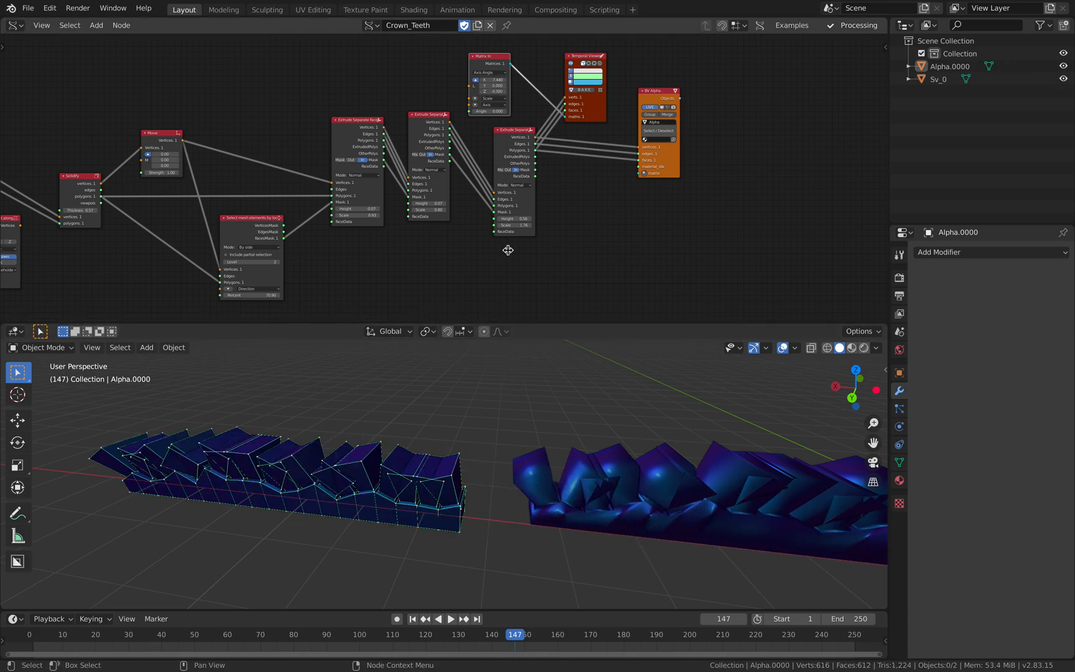
Move the baked mesh along the Y axis and give it a level 2 Subdivision Surface
click(409, 449)
scroll(409, 449, down, 4)
middle_drag(410, 449, 460, 432)
key(g)
key(y)
click(364, 476)
key(ctrl+2)
Delete all objects in the scene and remove the Matrix In and Temporal Viewer nodes
key(a)
key(x)
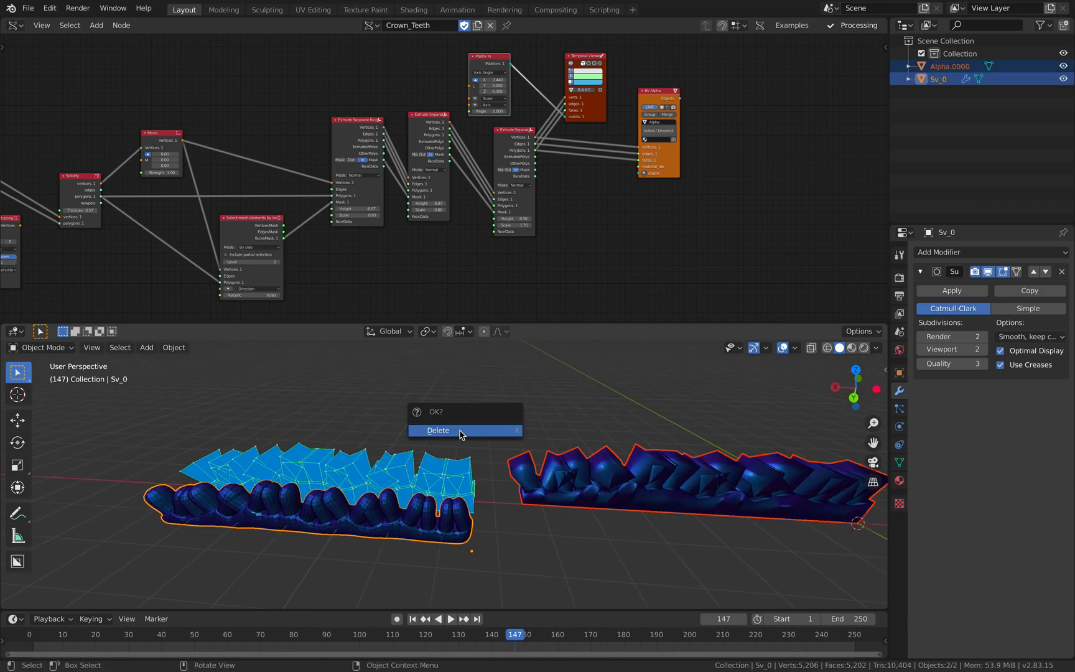
click(460, 430)
middle_drag(502, 89, 494, 131)
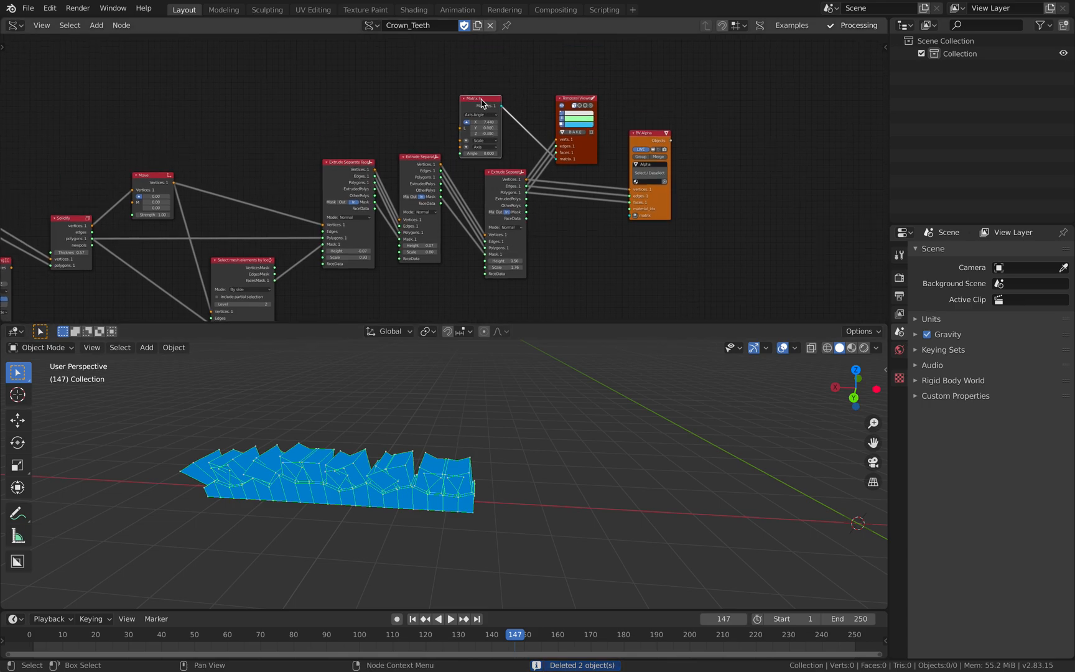
key(x)
click(582, 101)
key(x)
shift+middle_drag(570, 134, 566, 124)
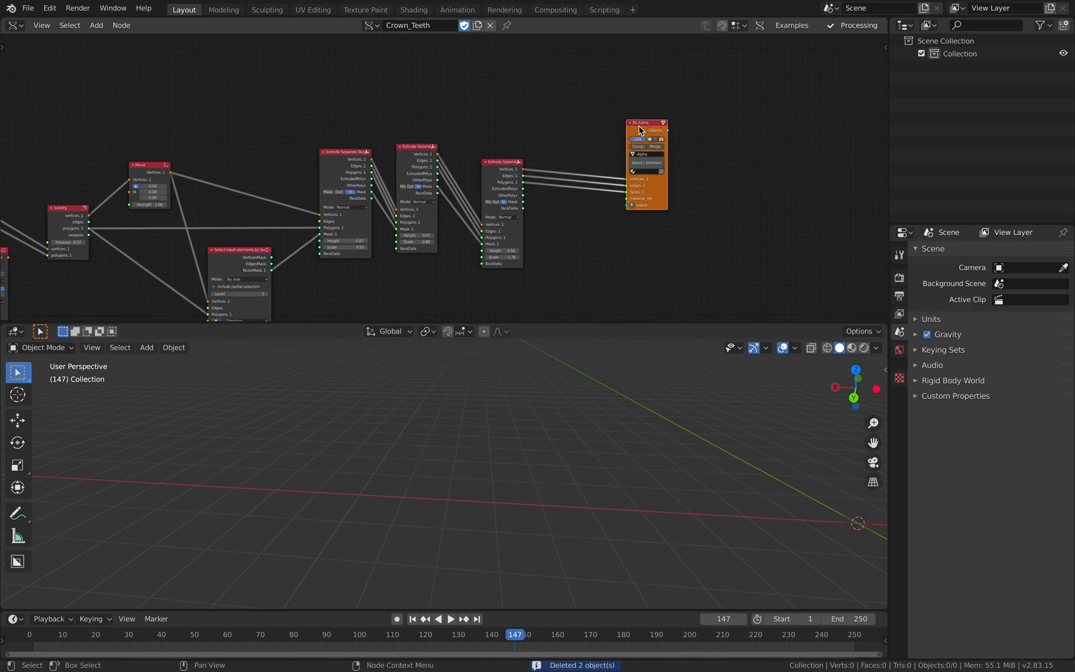
drag(643, 129, 614, 140)
Reopen the recent file line_noise_circular_003.blend without saving the current changes
click(28, 8)
mouse_move(75, 47)
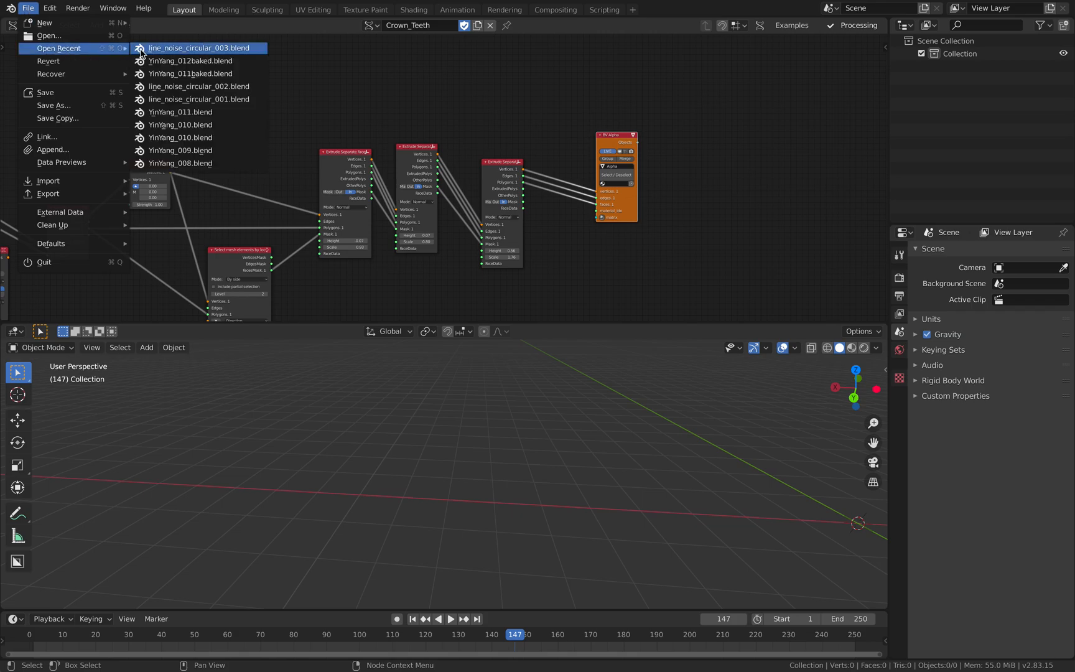
click(141, 48)
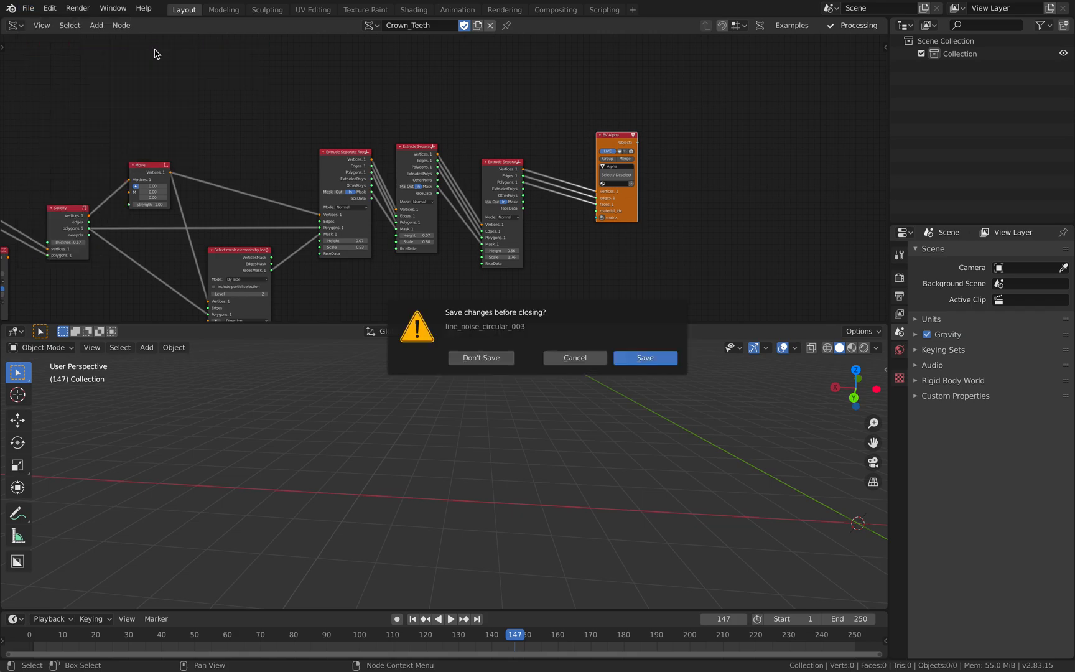
click(502, 357)
Play the animation to examine the moving teeth inside Suzanne's mouth from several distances
middle_drag(488, 426, 443, 417)
scroll(500, 416, up, 2)
scroll(486, 394, up, 3)
key(space)
scroll(434, 405, down, 2)
key(space)
scroll(432, 422, down, 3)
middle_drag(421, 514, 438, 484)
key(space)
key(space)
Switch to the browser, look through the image results for "teeth 3D model design", and return to Blender
key(ctrl+Right)
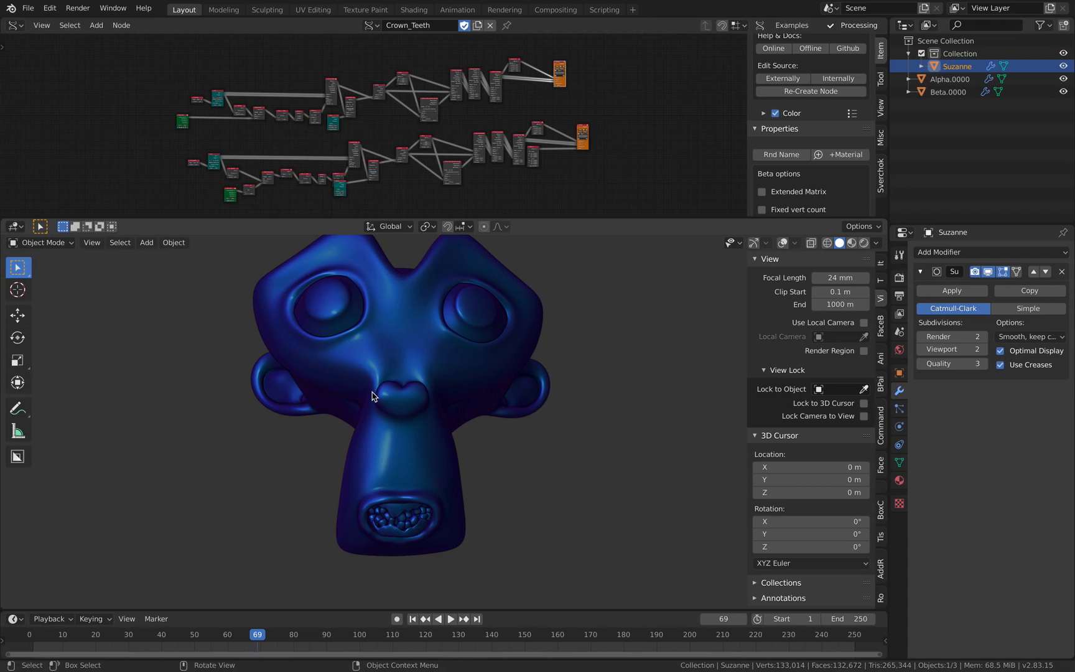
key(ctrl+Right)
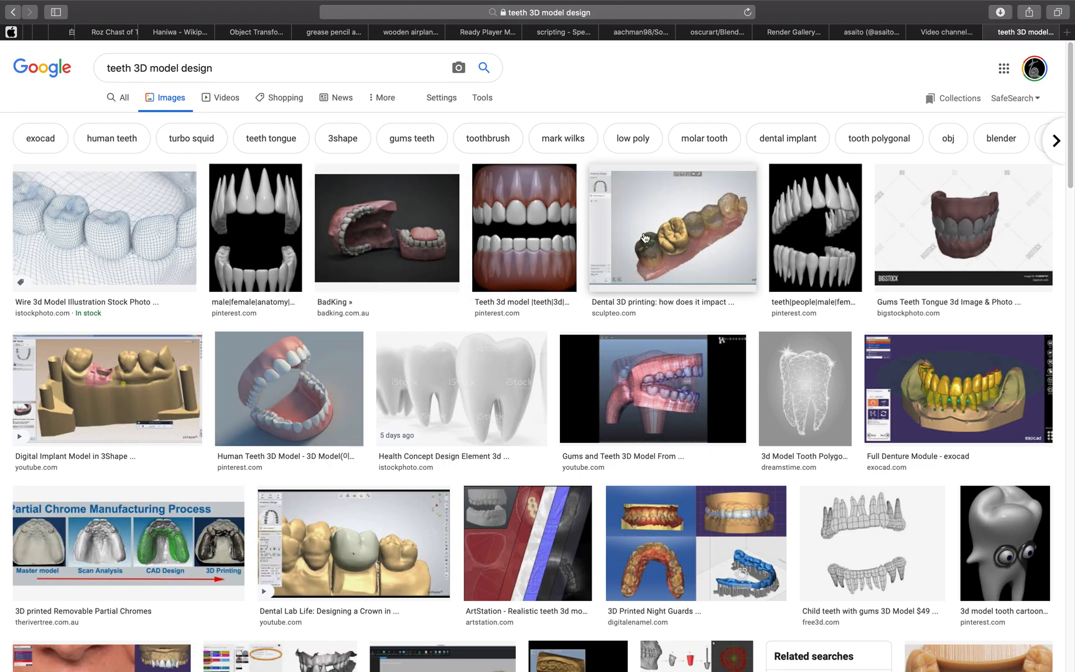
scroll(995, 516, down, 3)
scroll(491, 280, up, 4)
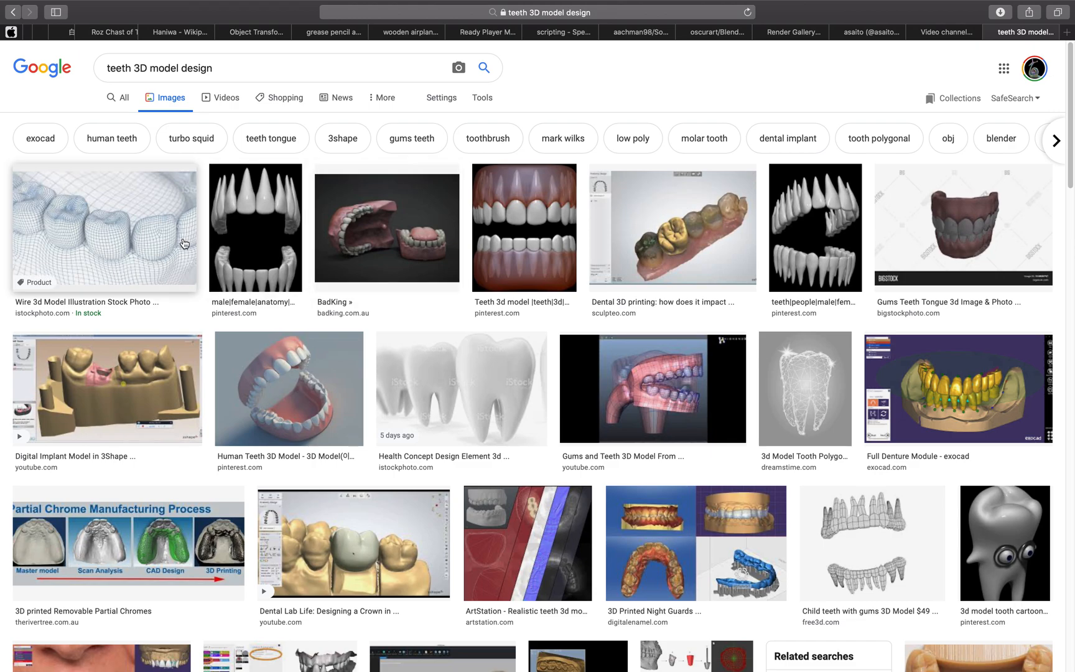
key(ctrl+Left)
Delete the upper and lower teeth objects Alpha.0000 and Beta.0000 from Suzanne's mouth
middle_drag(414, 336, 449, 353)
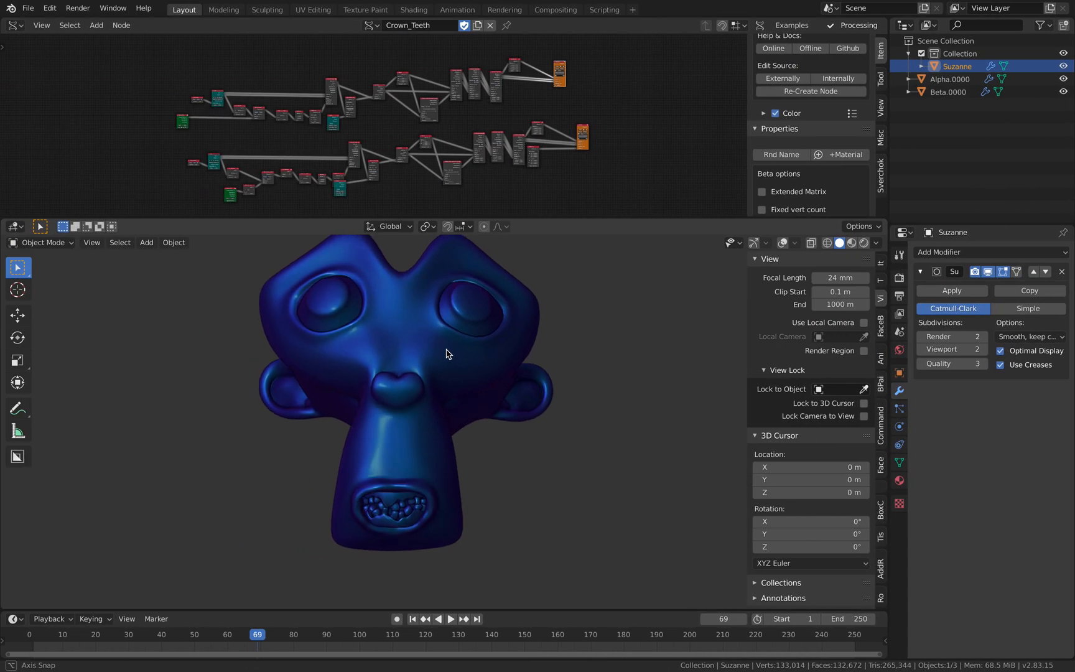
scroll(433, 396, up, 1)
middle_drag(434, 396, 456, 364)
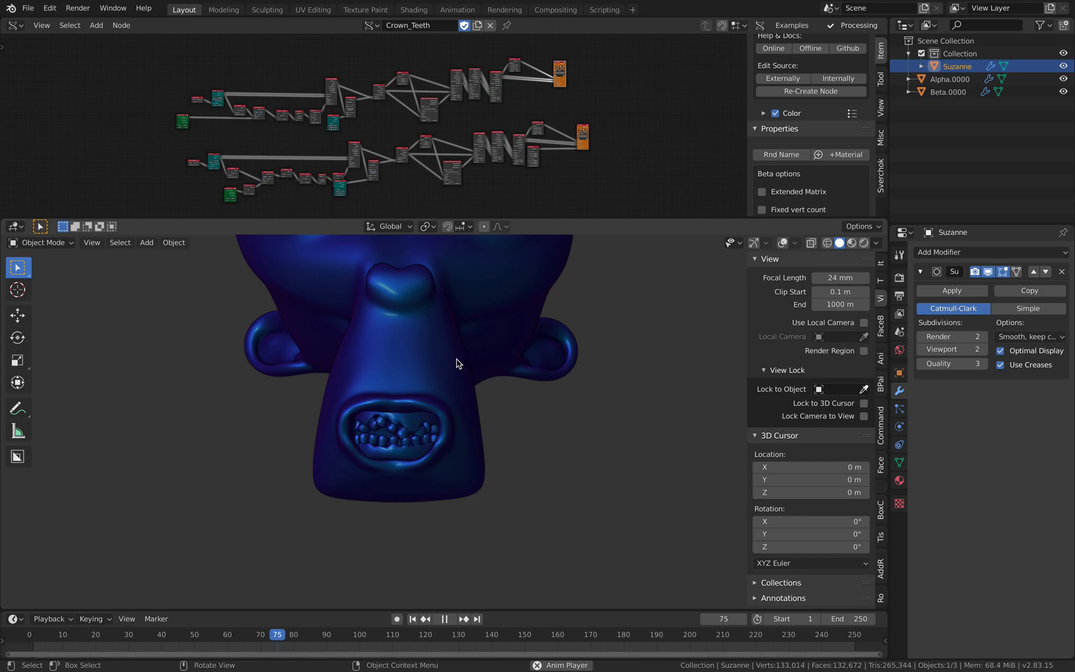
click(414, 423)
shift+click(414, 445)
key(x)
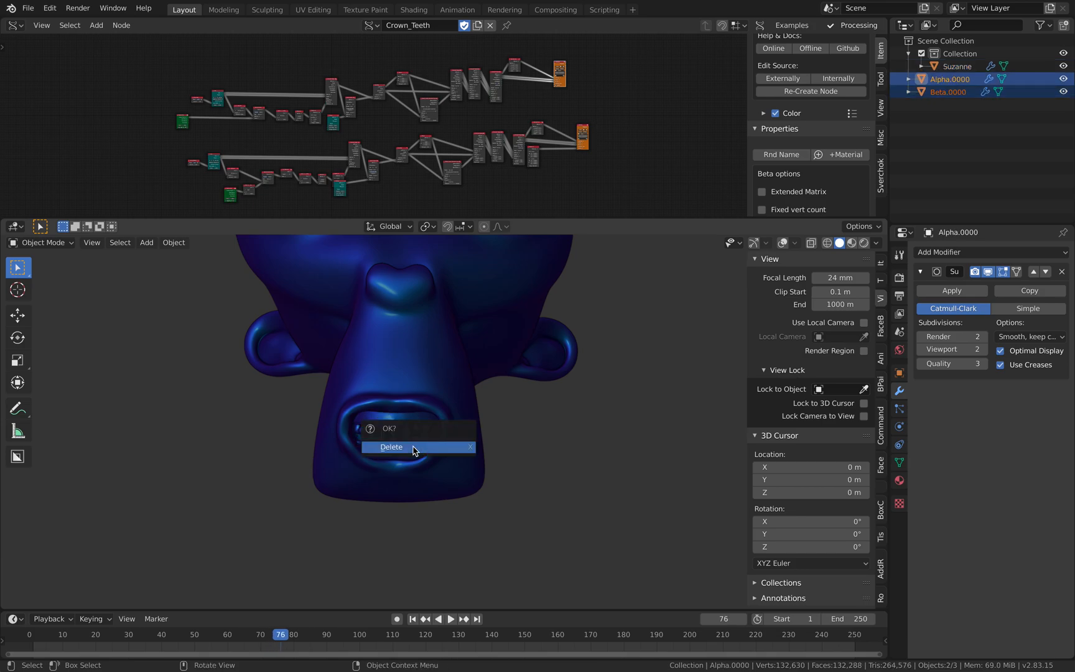
click(413, 445)
Run the animation so that the node tree regenerates both rows of teeth in the mouth
scroll(413, 445, down, 2)
middle_drag(413, 446, 447, 431)
drag(447, 430, 425, 428)
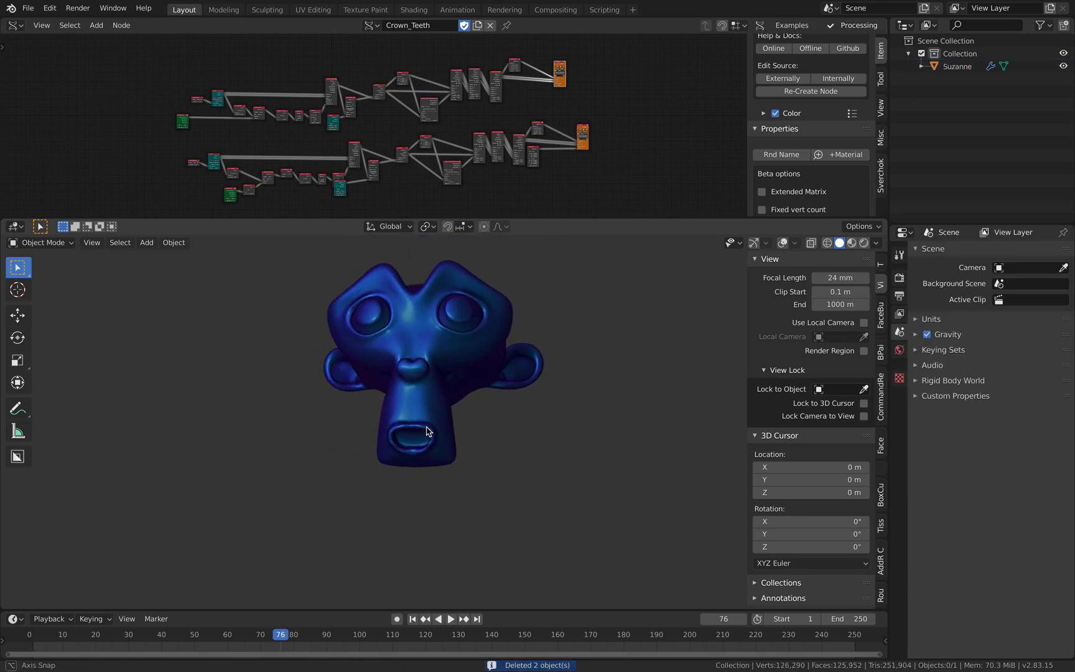
scroll(429, 420, up, 2)
key(space)
mouse_move(430, 420)
middle_down()
mouse_move(475, 398)
mouse_move(449, 425)
middle_up()
scroll(471, 396, up, 3)
key(space)
Apply a level 2 Subdivision Surface to both the Alpha.0000 and Beta.0000 teeth
click(429, 454)
shift+click(439, 435)
click(425, 476)
shift+click(443, 448)
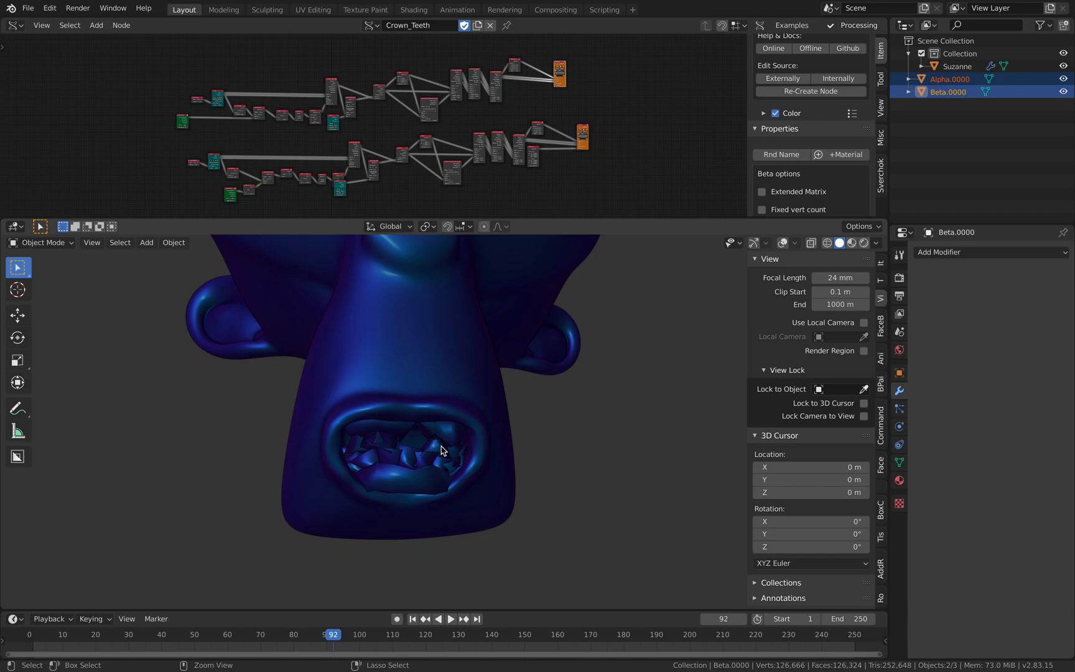
key(ctrl+2)
drag(441, 450, 441, 448)
key(a)
middle_drag(440, 448, 491, 436)
key(a)
Play the animation and check the smoothed teeth up close
key(space)
key(space)
key(space)
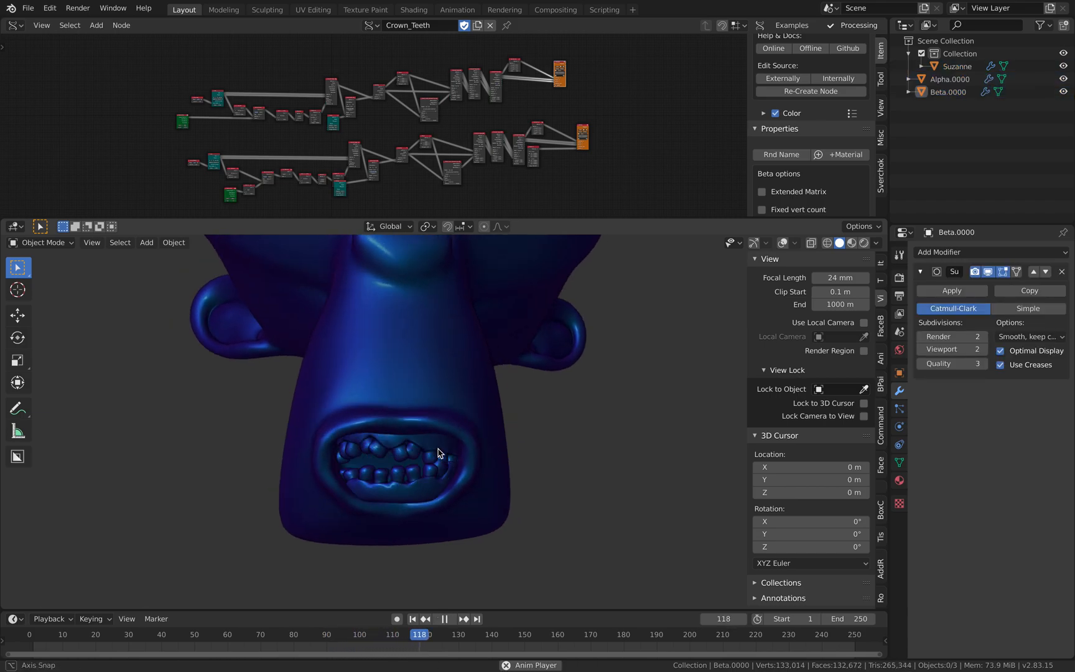
scroll(438, 453, up, 2)
key(space)
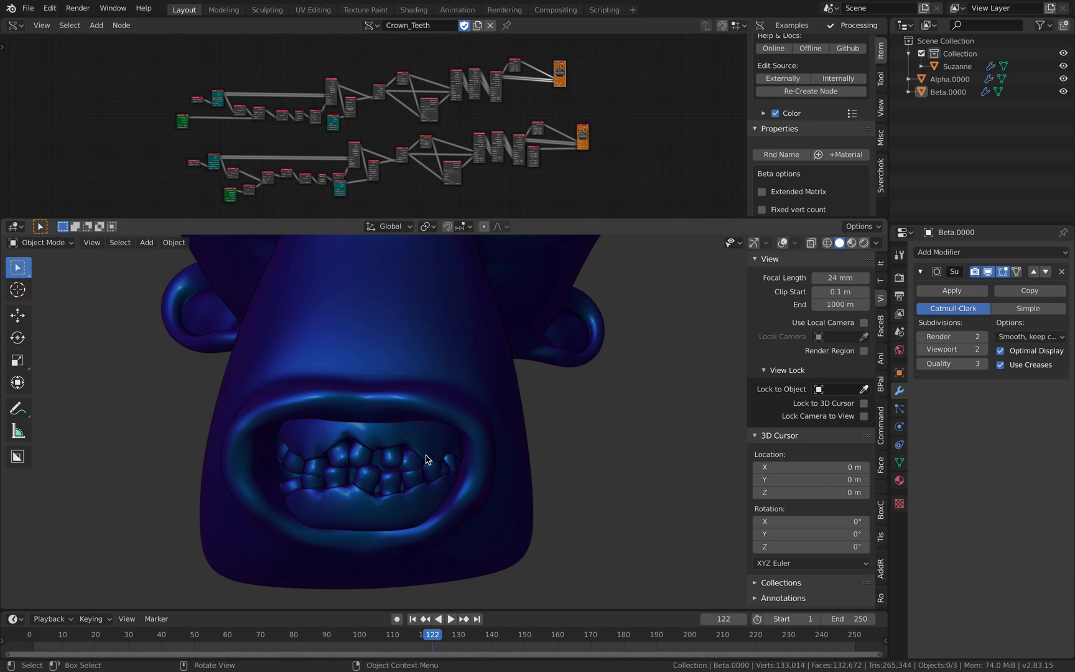
Hide the sidebars of the 3D viewport and the node editor, and enlarge the node editor area
drag(746, 361, 931, 360)
scroll(612, 388, down, 4)
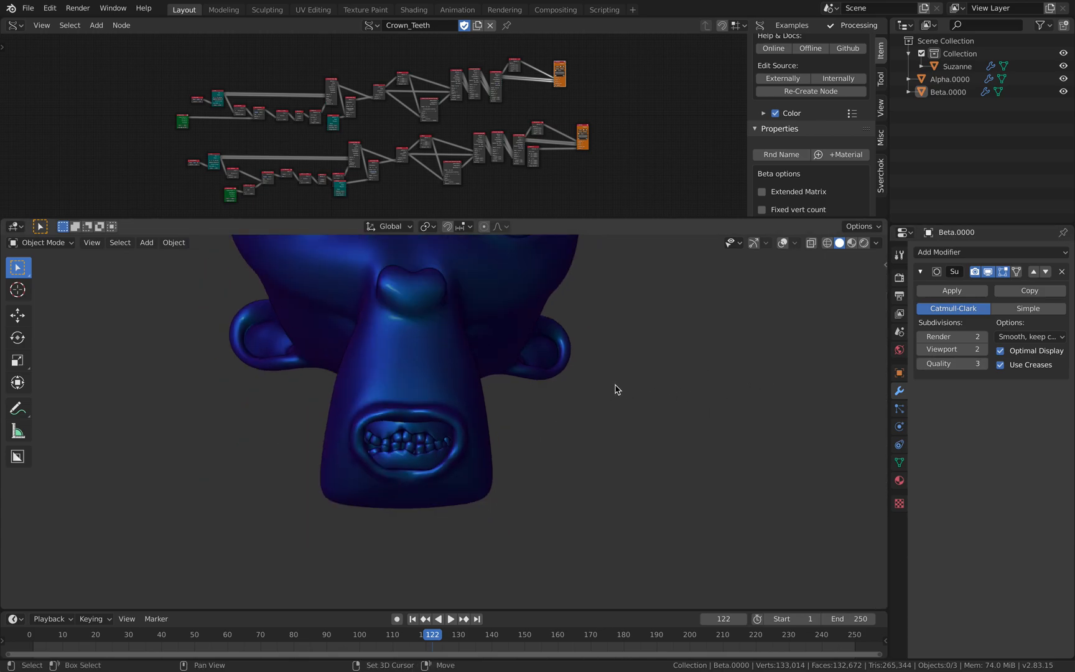
middle_drag(611, 389, 634, 389)
drag(623, 217, 623, 302)
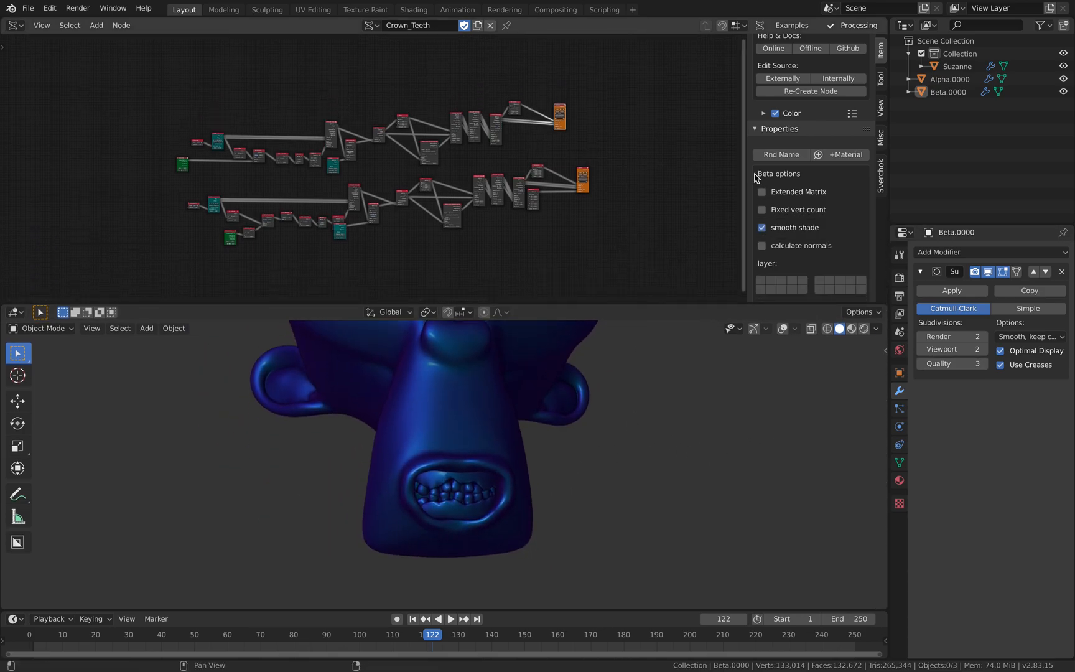
drag(746, 170, 877, 172)
Examine the two node chains of the teeth, from the final extrusions back to the Line and Frame info nodes
scroll(622, 202, up, 5)
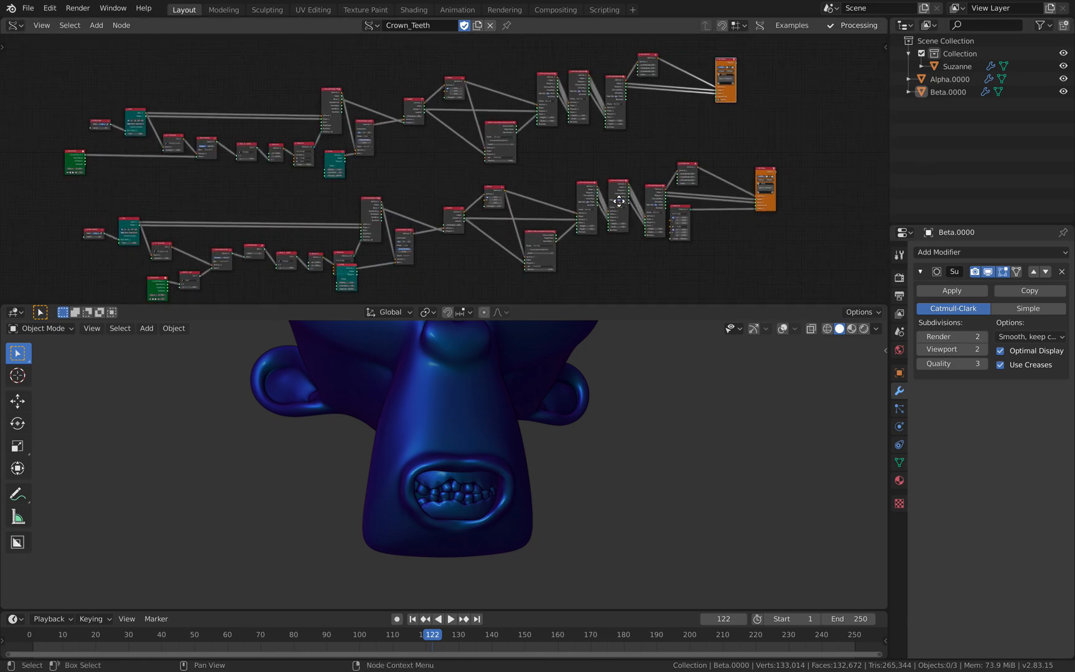
scroll(613, 205, up, 4)
middle_drag(614, 203, 526, 188)
scroll(338, 236, down, 6)
middle_drag(591, 347, 593, 363)
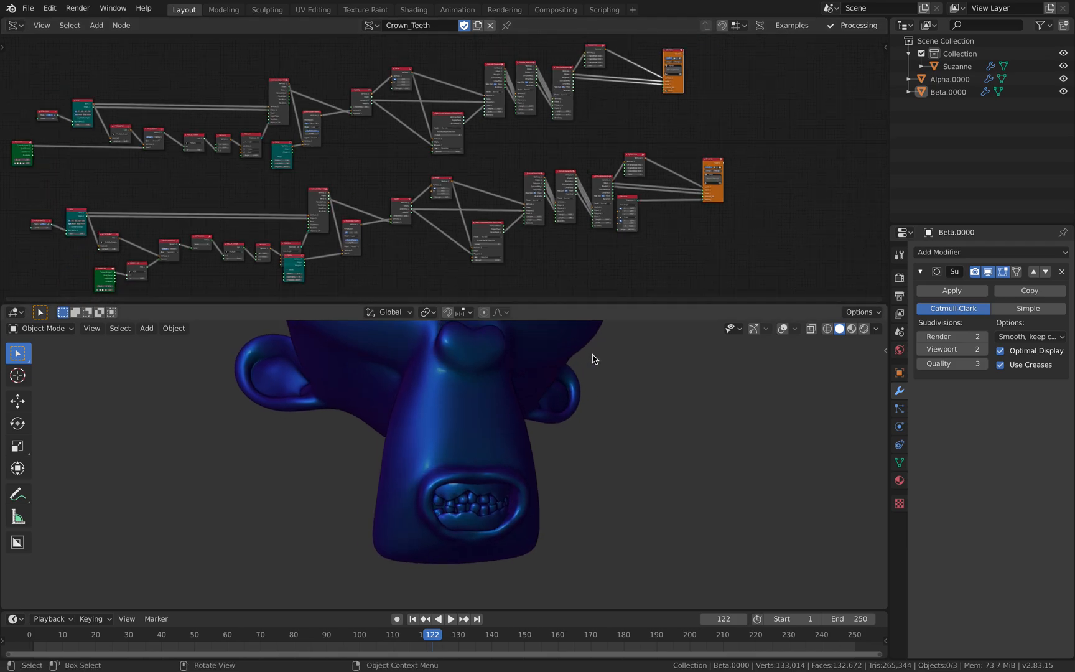
scroll(180, 94, down, 3)
middle_drag(225, 108, 311, 106)
scroll(299, 107, up, 4)
middle_drag(193, 108, 435, 118)
scroll(348, 129, up, 8)
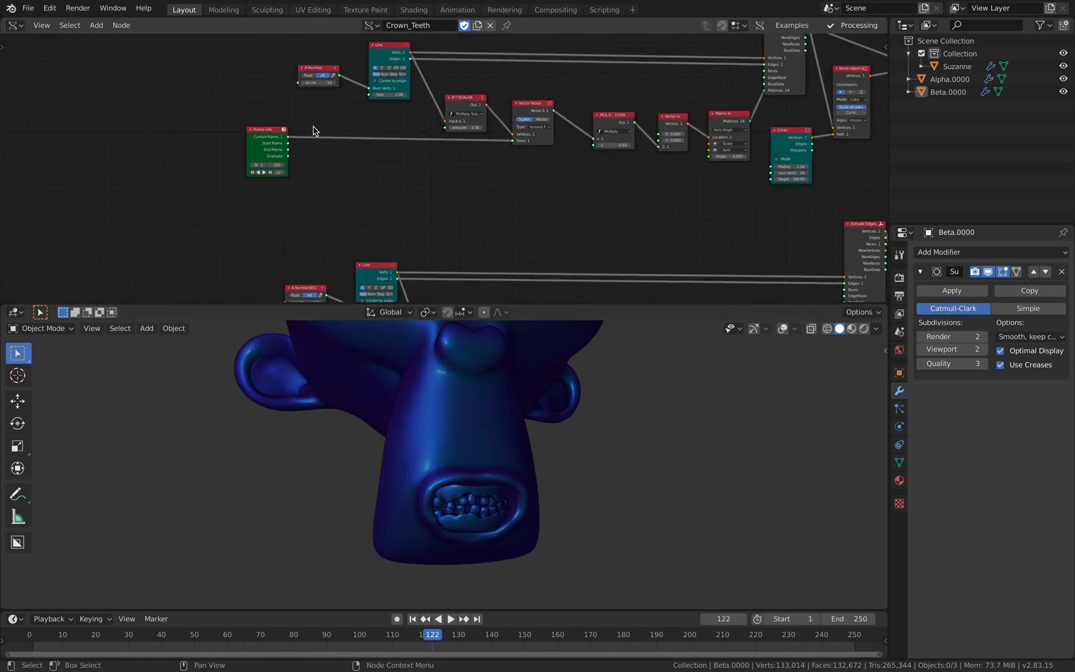
Move the Frame info node closer to the noise chain and close up the Multiply, Vector in and Matrix in nodes
drag(270, 132, 378, 135)
middle_drag(378, 133, 301, 201)
drag(311, 120, 316, 106)
scroll(388, 166, up, 3)
middle_drag(388, 165, 268, 133)
scroll(268, 133, up, 2)
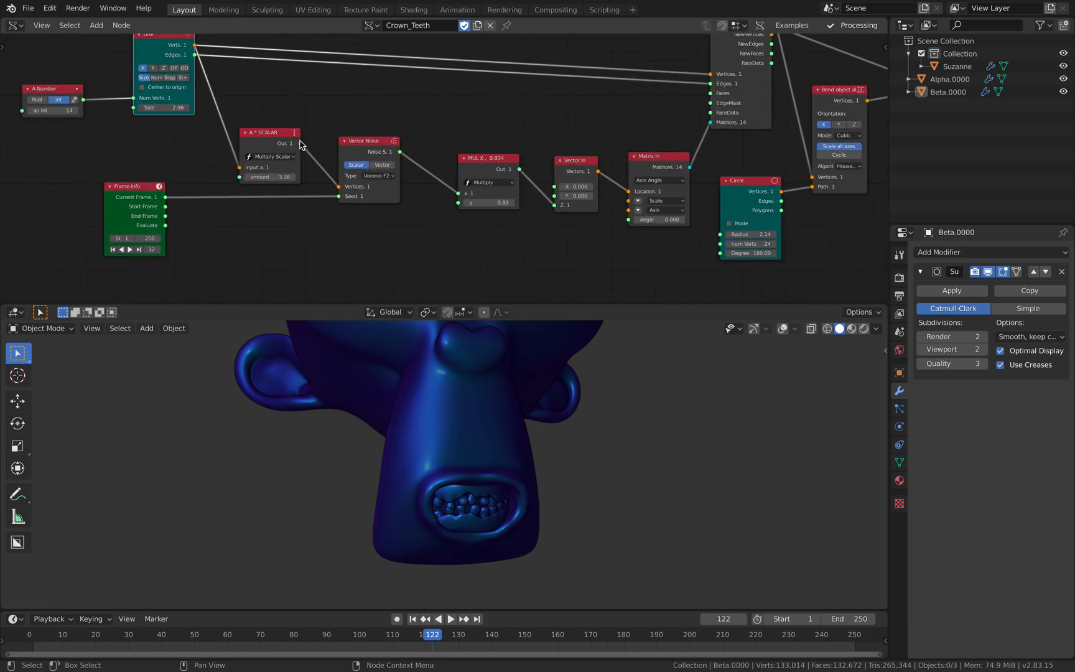
drag(478, 173, 444, 168)
drag(570, 175, 549, 175)
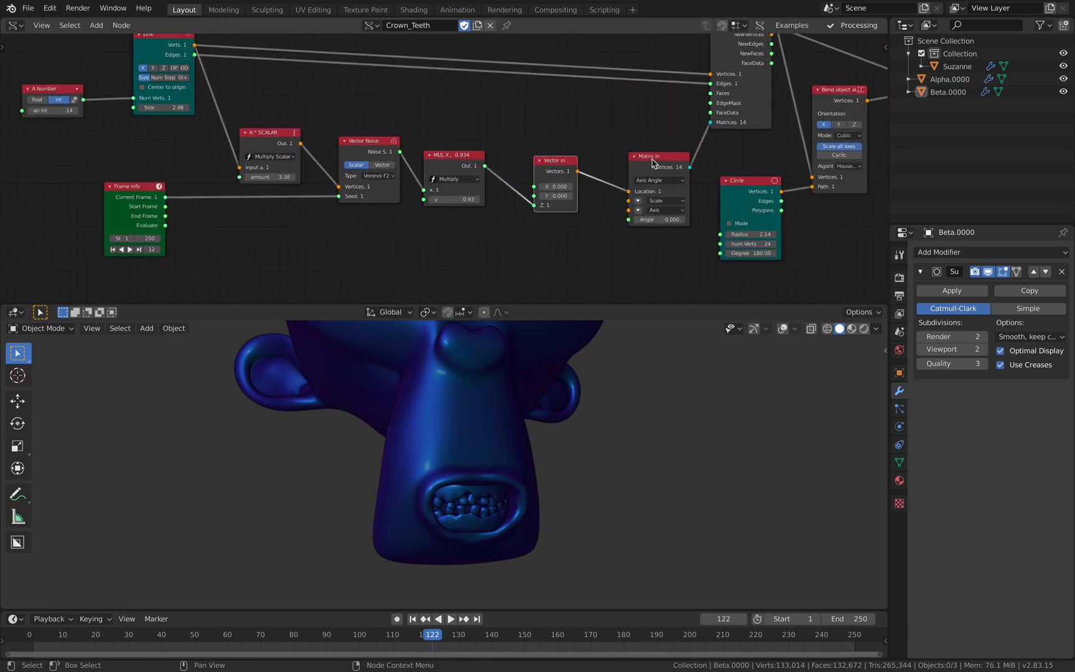
drag(653, 171, 618, 164)
Place the Frame info node directly below A * SCALAR and nudge the Vector Noise node
middle_drag(502, 161, 453, 170)
scroll(295, 168, up, 1)
drag(54, 202, 185, 221)
drag(288, 163, 285, 158)
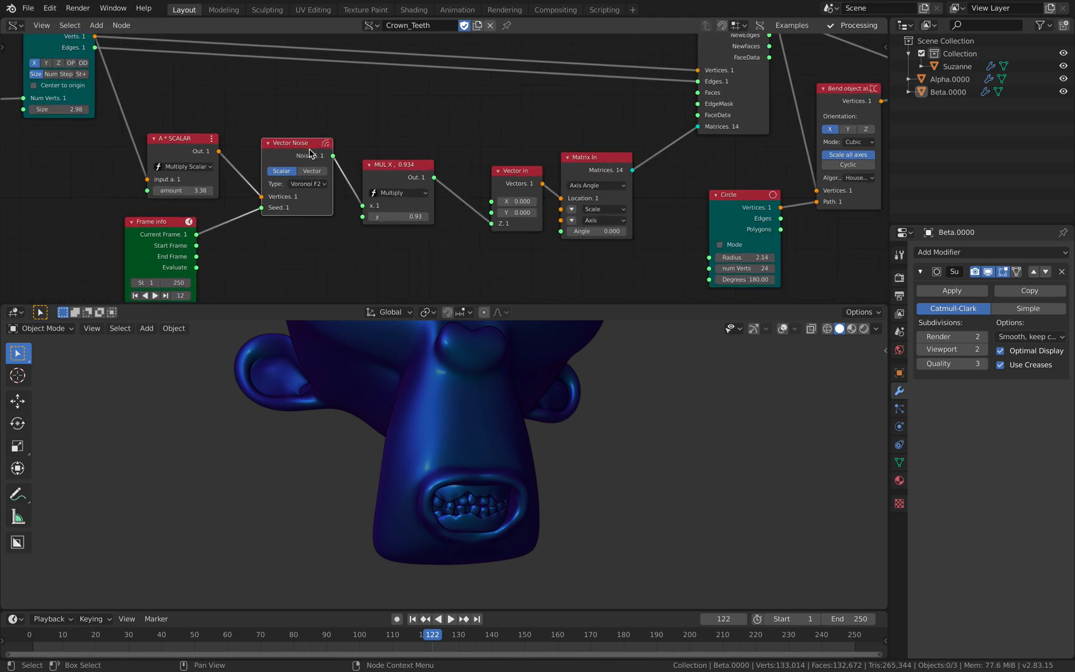
Set the A * SCALAR amount to 3.11 and the Multiply node's y value to 0.53
scroll(336, 158, down, 1)
middle_drag(330, 162, 276, 168)
drag(345, 168, 359, 157)
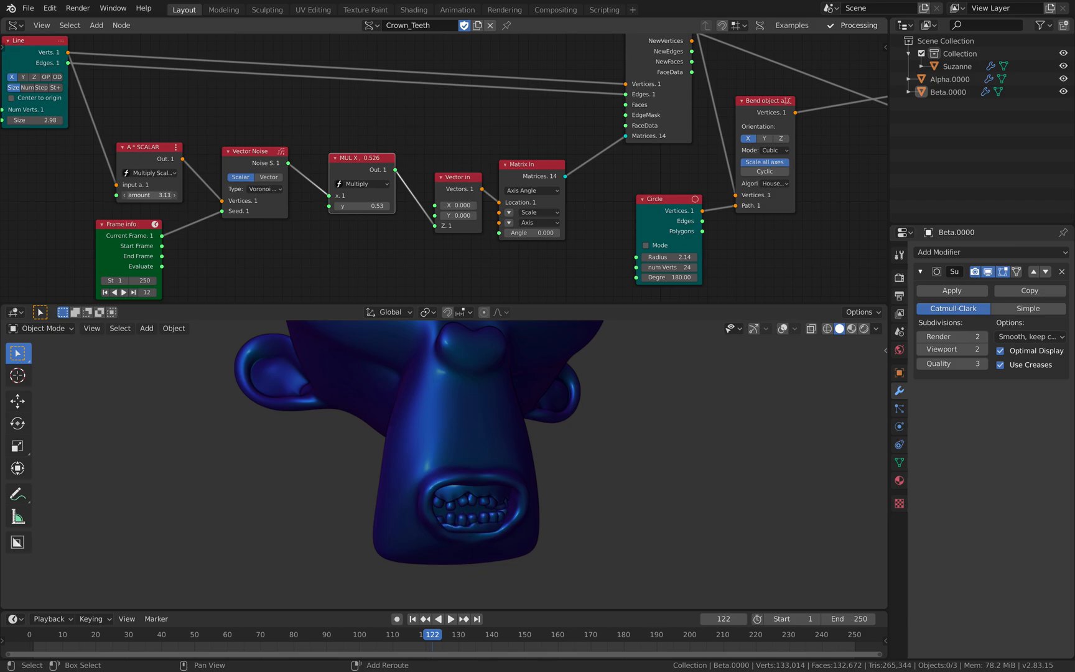
Adjust the placement of the Matrix in, Circle and Bend object along path nodes
middle_drag(491, 204, 409, 204)
drag(469, 172, 477, 164)
middle_drag(538, 153, 372, 171)
drag(418, 224, 409, 212)
middle_drag(410, 233, 391, 185)
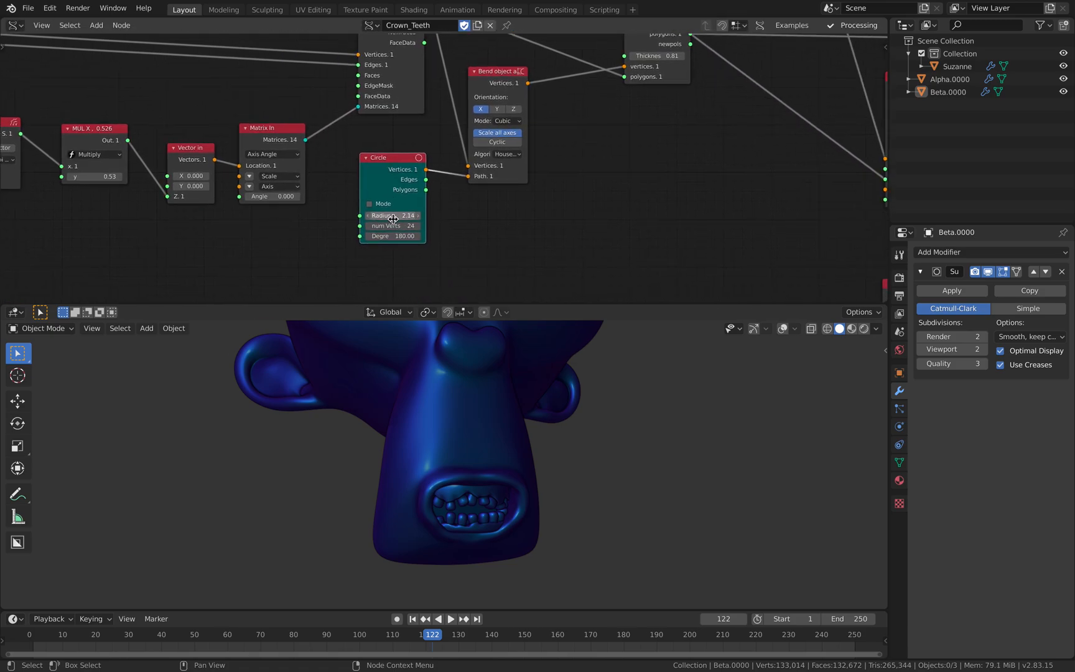
scroll(459, 173, down, 1)
middle_drag(458, 171, 433, 189)
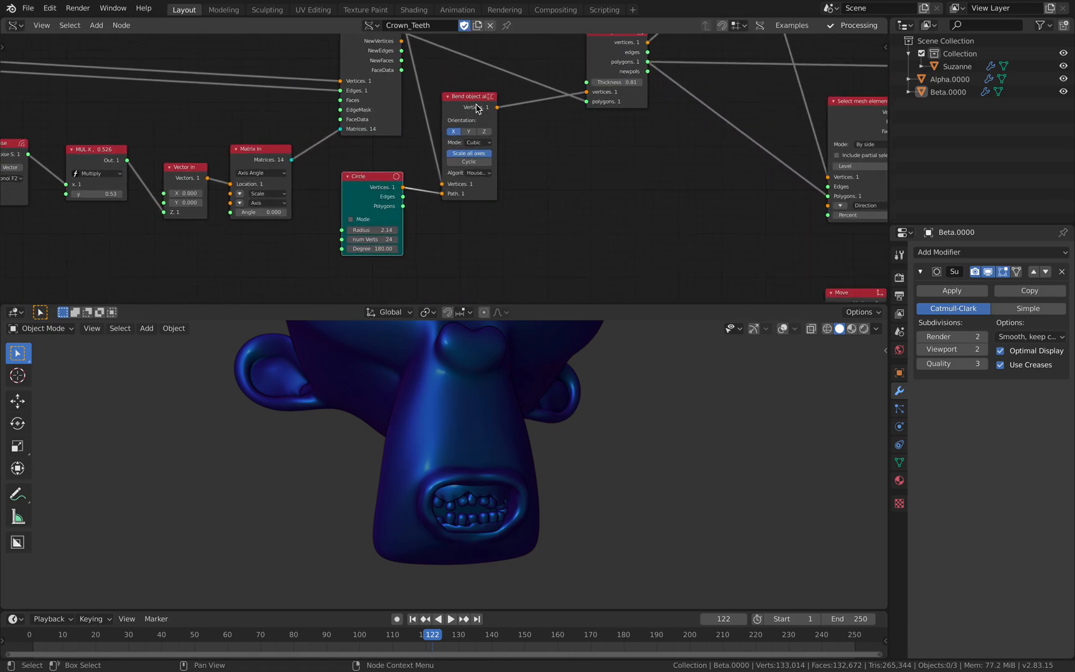
drag(477, 109, 491, 109)
Delete the Suzanne head so that only the two rows of teeth remain
middle_drag(490, 457, 468, 472)
scroll(466, 405, down, 2)
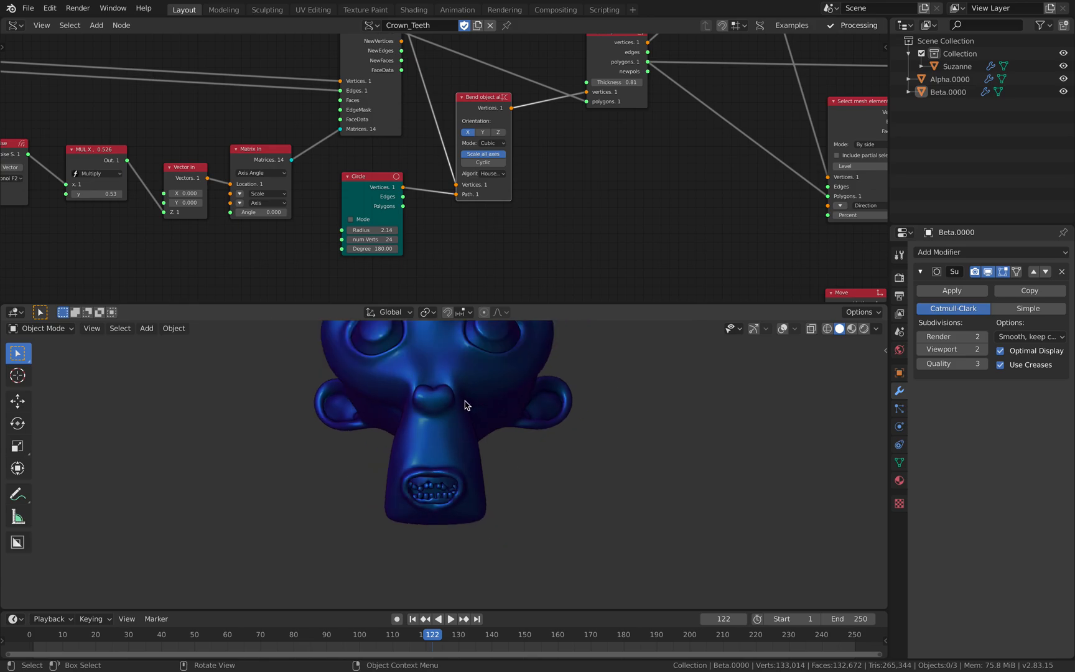
click(465, 405)
key(x)
click(464, 406)
mouse_move(463, 410)
middle_down()
mouse_move(443, 373)
mouse_move(461, 417)
middle_up()
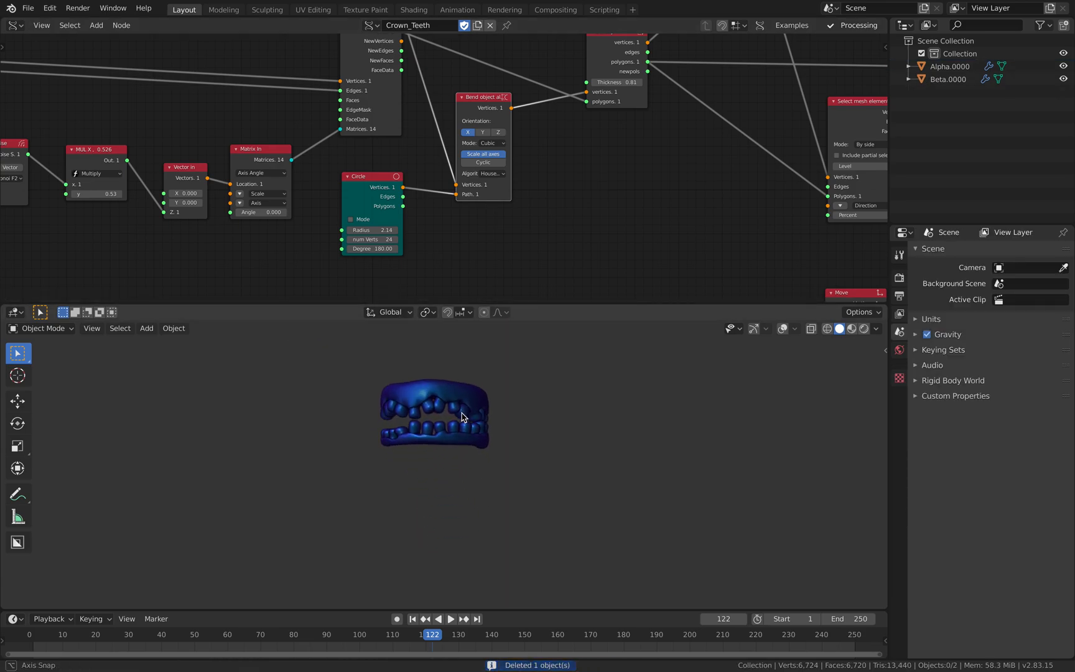
Set the Circle node's radius to 2.50 and its degrees to 312.90
drag(372, 230, 411, 248)
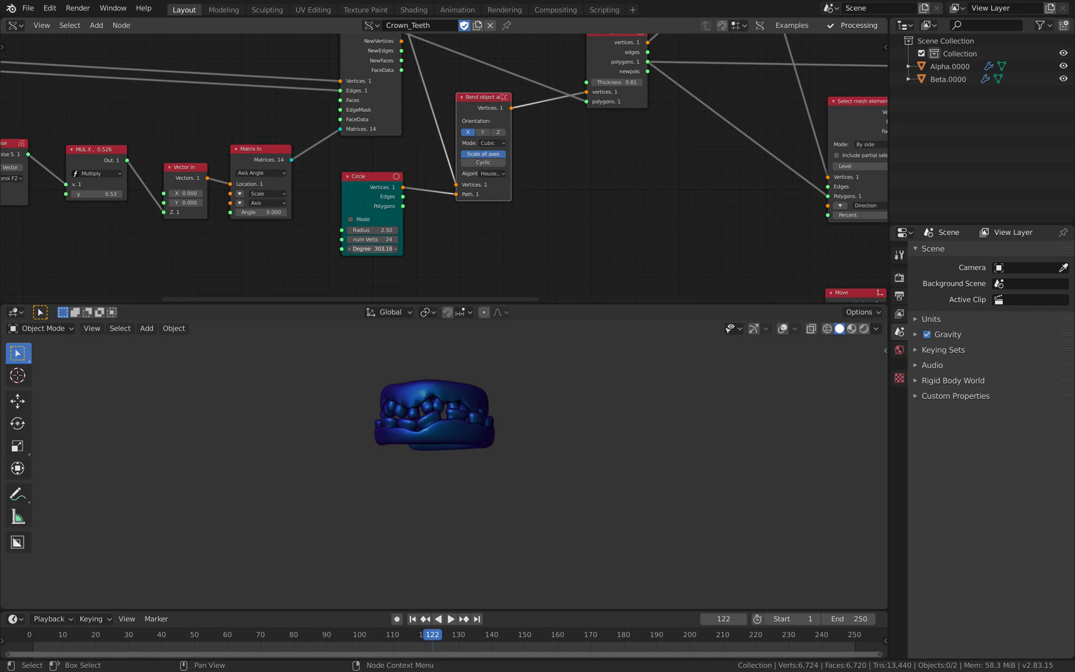
middle_drag(404, 398, 411, 446)
View the curved teeth from above and turn on the viewport gizmos and overlays
middle_drag(553, 434, 375, 449)
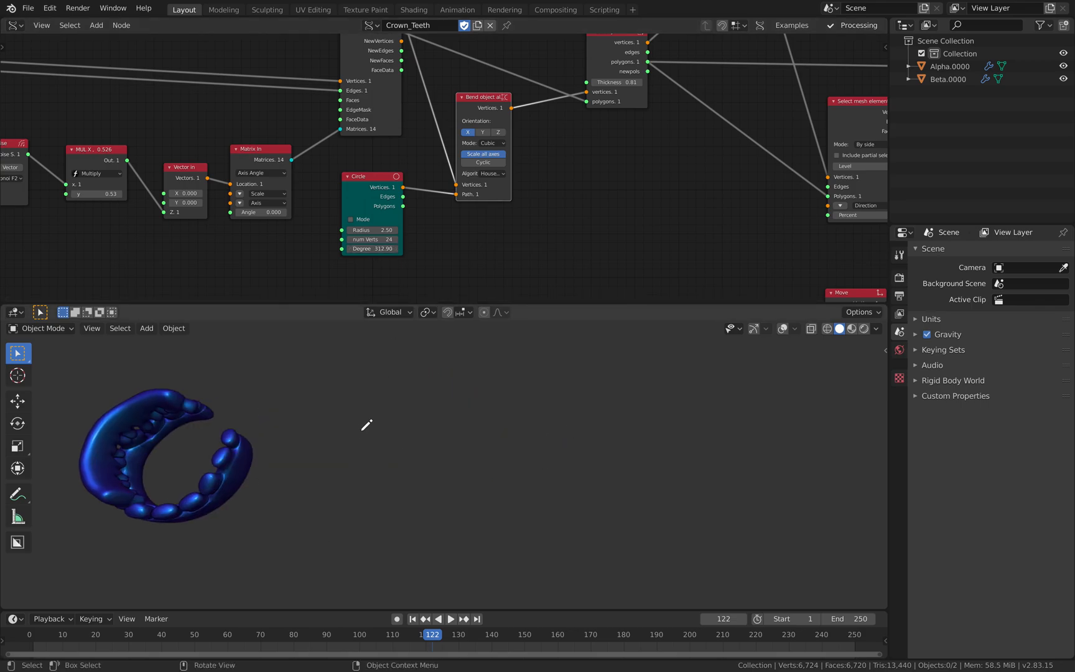
click(753, 330)
click(783, 328)
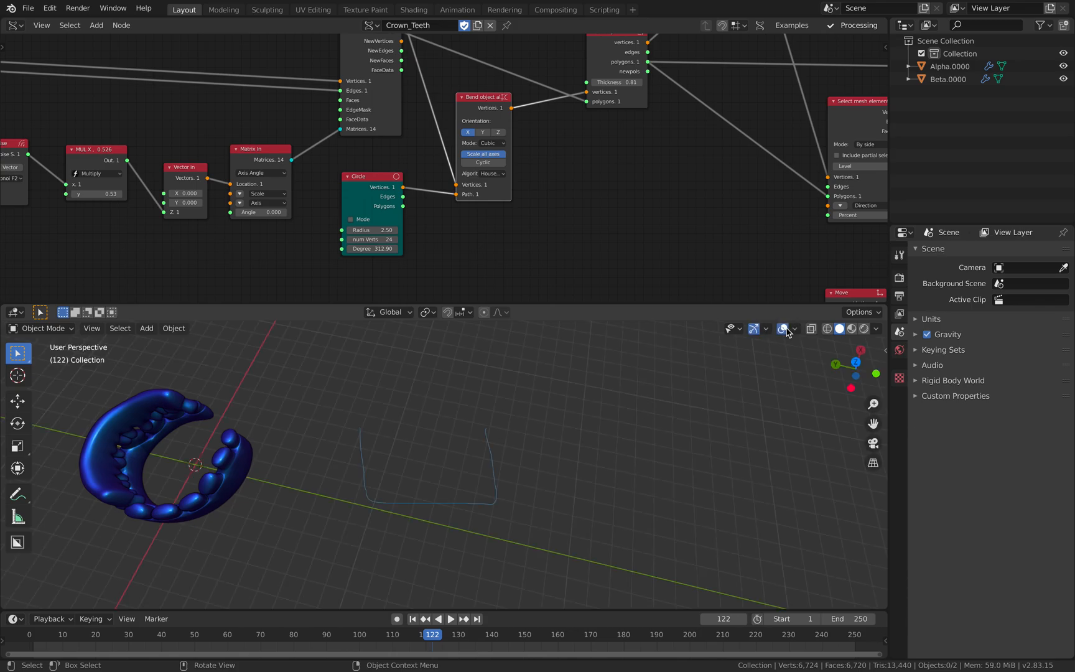
Draw a closed U-shaped annotation outline on the empty area beside the curved teeth
scroll(478, 447, down, 2)
shift+middle_drag(528, 449, 545, 441)
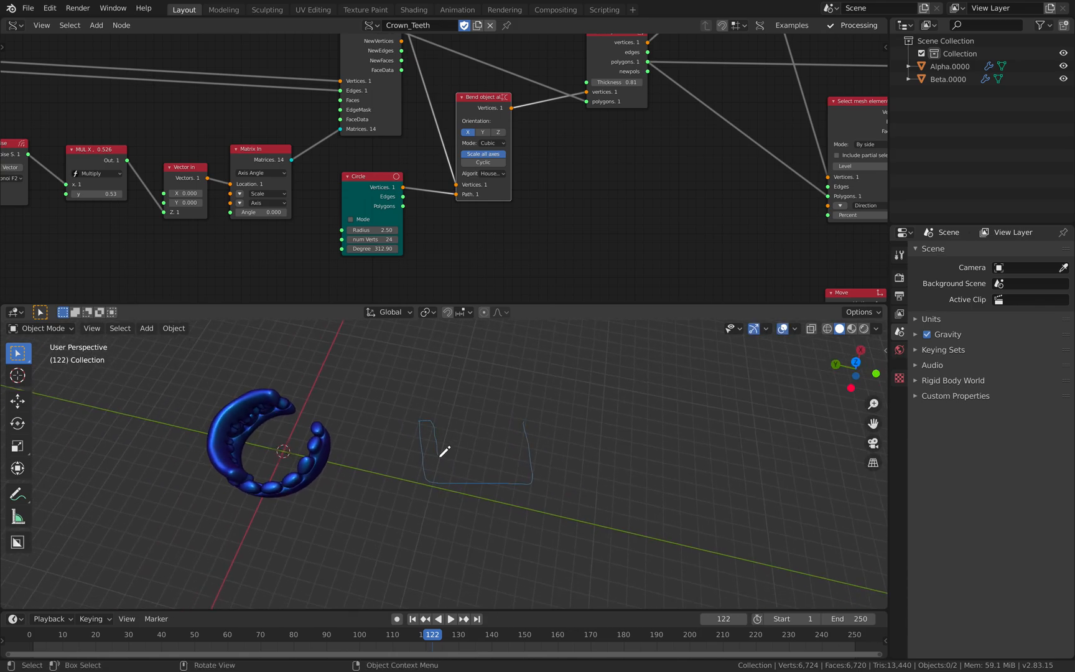
middle_drag(378, 440, 251, 484)
middle_drag(324, 492, 398, 456)
Set the Percent value of the Select mesh elements by location node to 31.24
middle_drag(574, 170, 266, 271)
middle_drag(401, 209, 297, 157)
drag(378, 188, 378, 183)
drag(399, 267, 362, 267)
middle_drag(408, 324, 438, 335)
drag(388, 268, 385, 268)
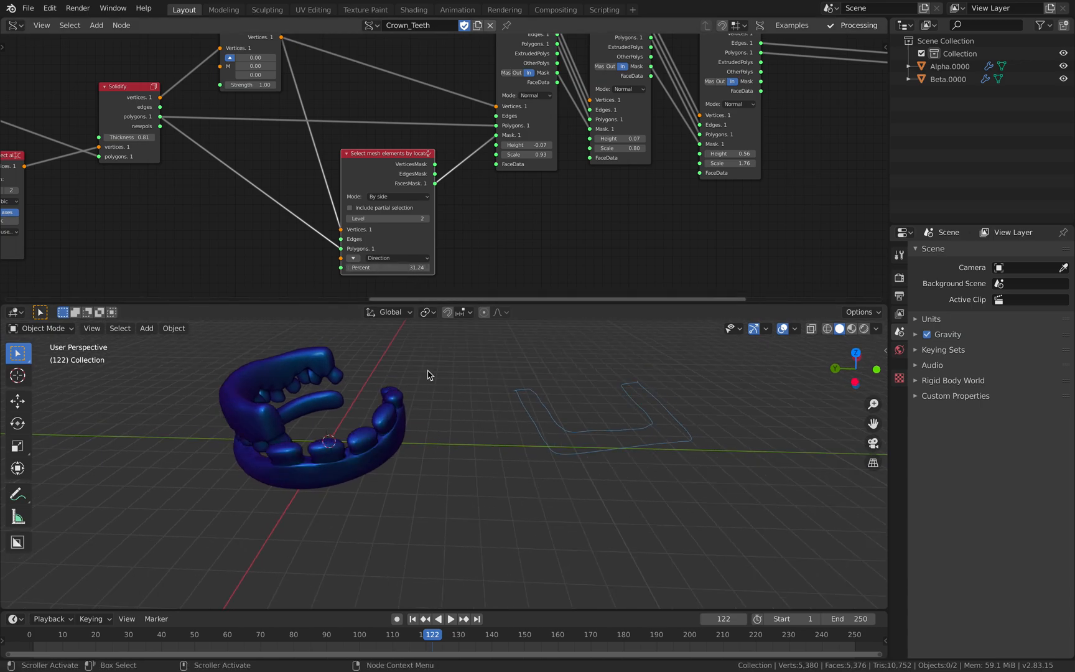
Set the three Extrude Separate nodes' heights to -0.02, 0.20 and 1.01, and the last one's scale to 0.52
middle_drag(421, 337, 368, 411)
middle_drag(557, 193, 460, 247)
drag(432, 198, 435, 198)
drag(523, 195, 528, 194)
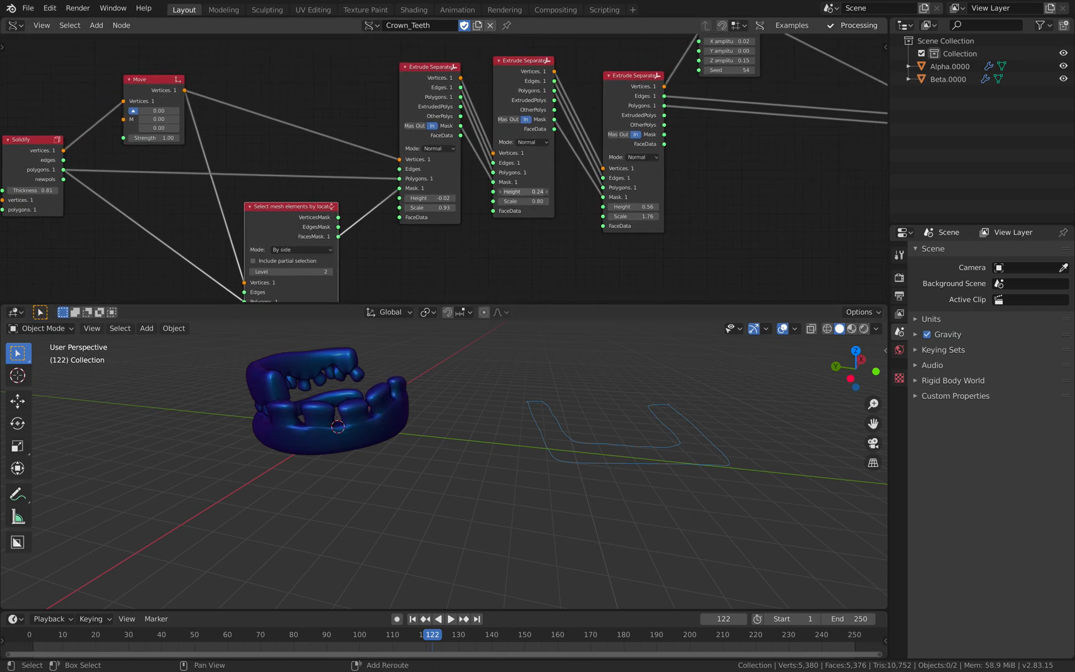
drag(625, 206, 638, 207)
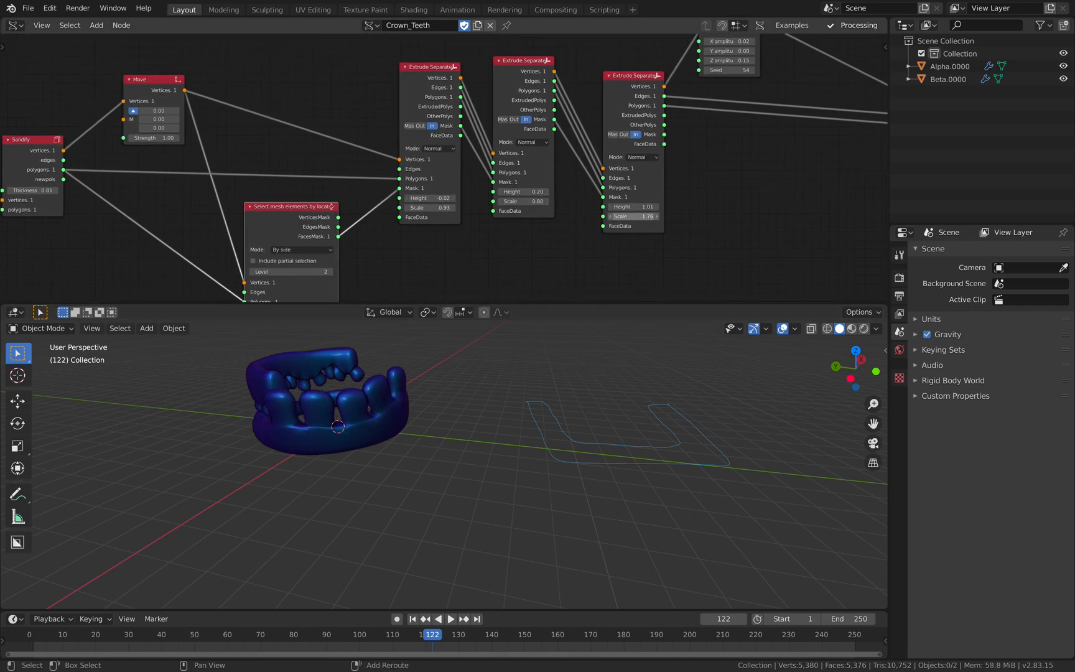
middle_drag(354, 473, 360, 475)
Open the recent file containing the Suzanne head with teeth, discarding the changes in the current file
click(28, 7)
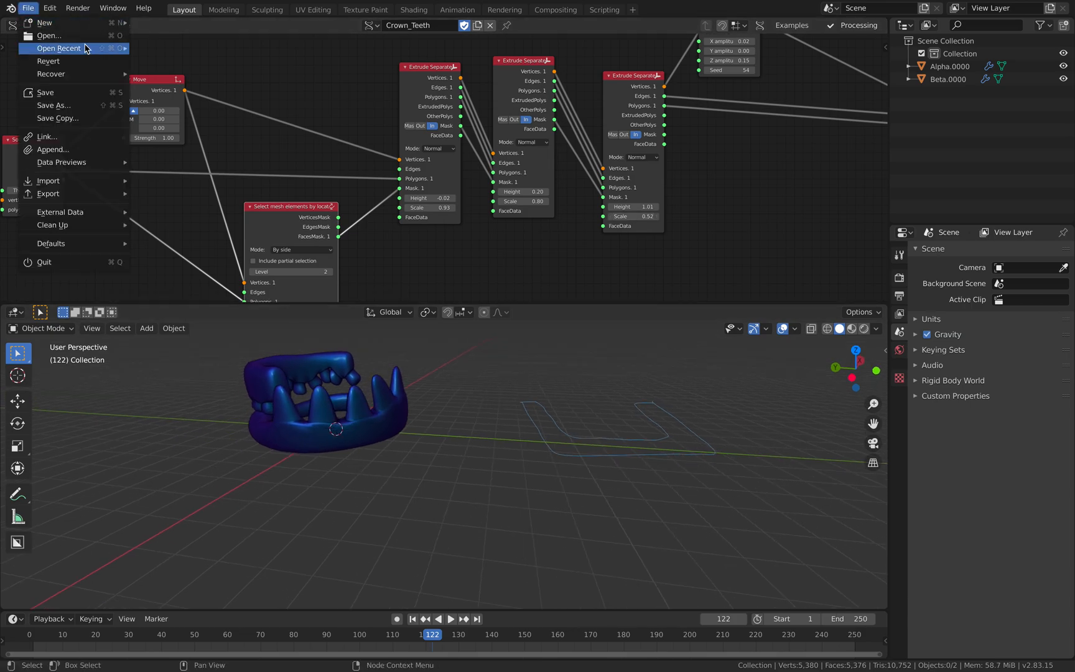
mouse_move(86, 49)
click(159, 49)
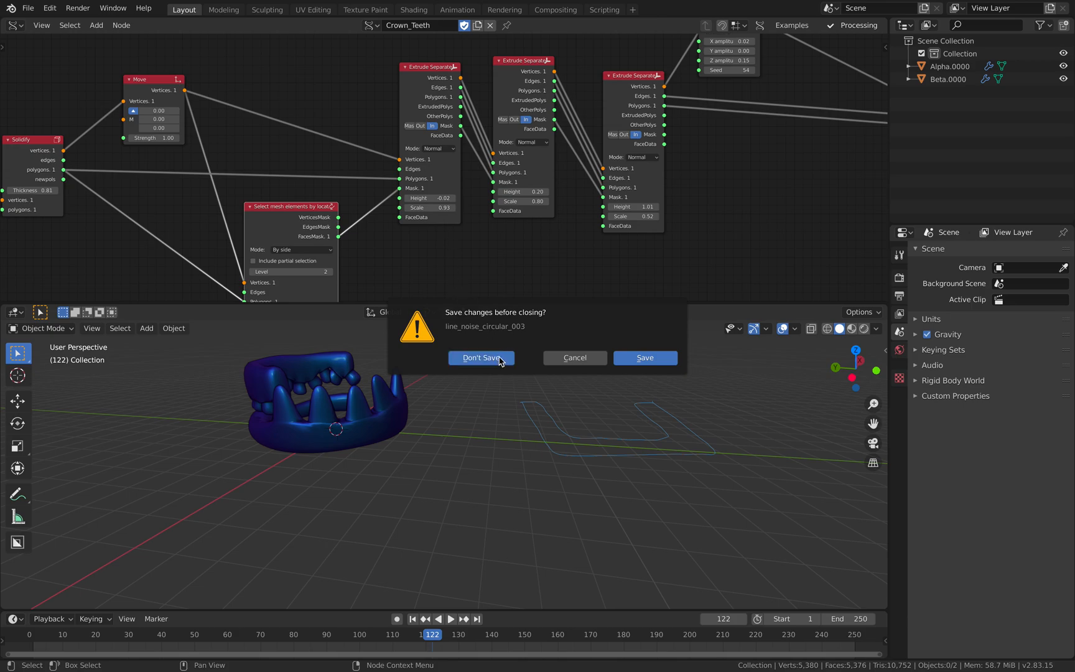
click(488, 357)
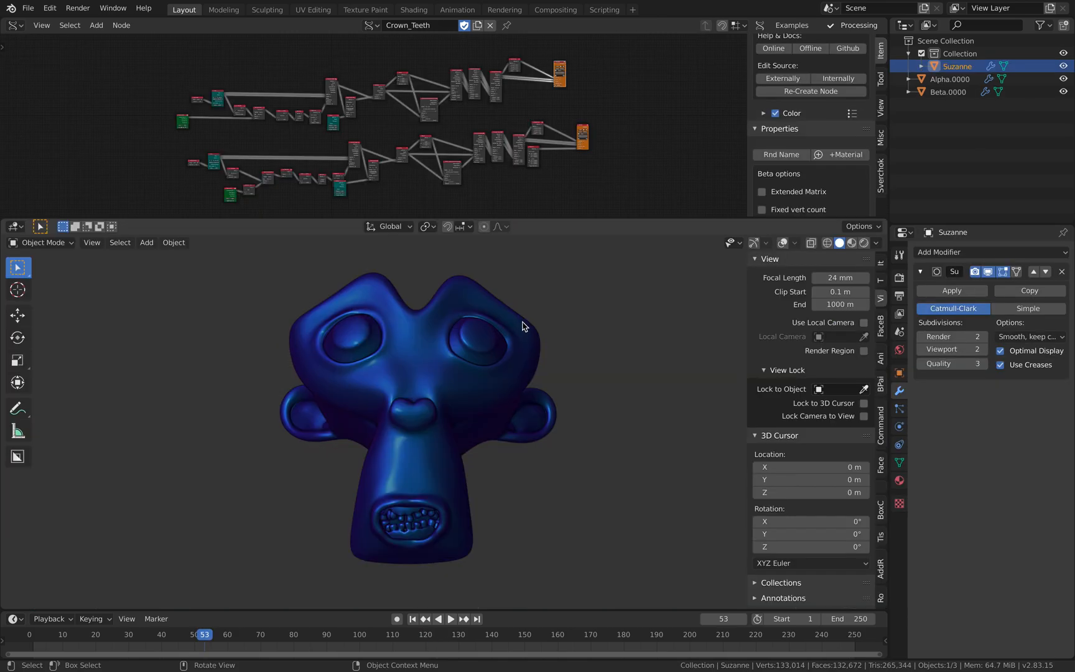
Set the scale of the last Extrude Separate node in the chain to 0.50
middle_drag(498, 433, 499, 440)
middle_drag(550, 112, 542, 69)
scroll(533, 99, up, 6)
scroll(532, 99, up, 8)
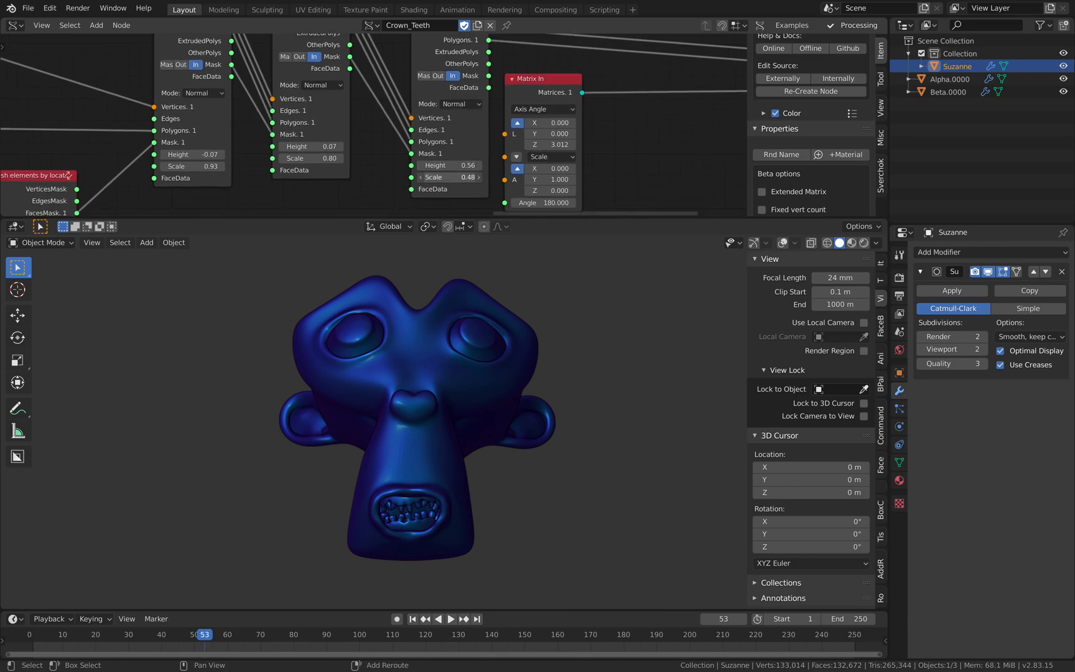
drag(450, 177, 436, 176)
middle_drag(448, 109, 482, 93)
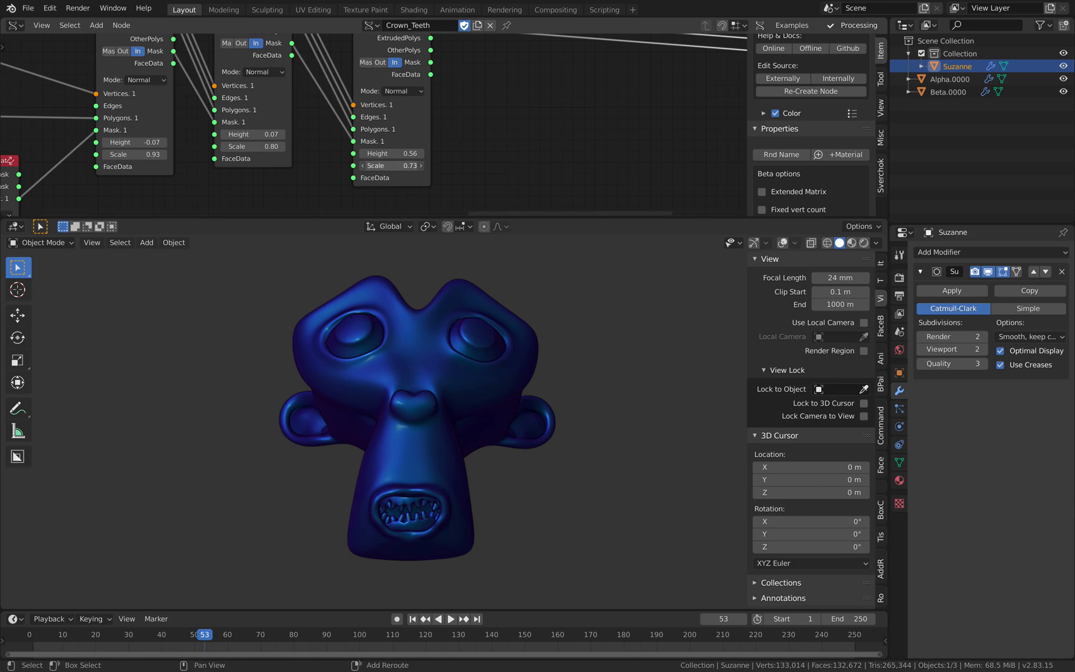
scroll(530, 366, up, 3)
Deselect the Suzanne head and examine the teeth in its mouth from a slightly different angle
click(529, 363)
middle_drag(528, 363, 520, 310)
scroll(534, 328, down, 2)
scroll(521, 309, up, 1)
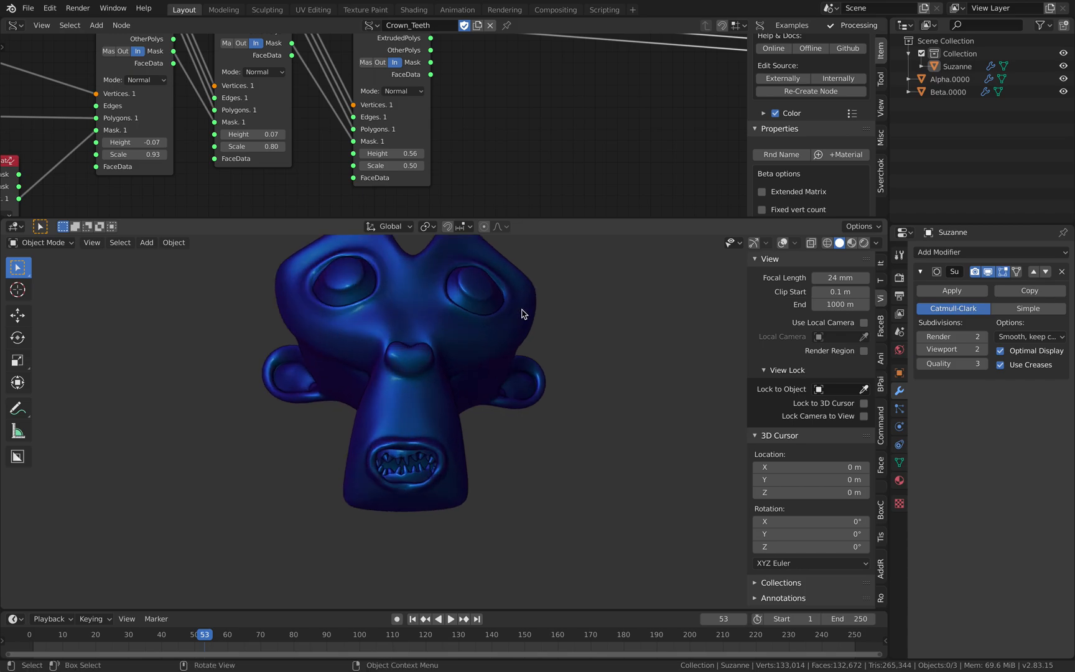